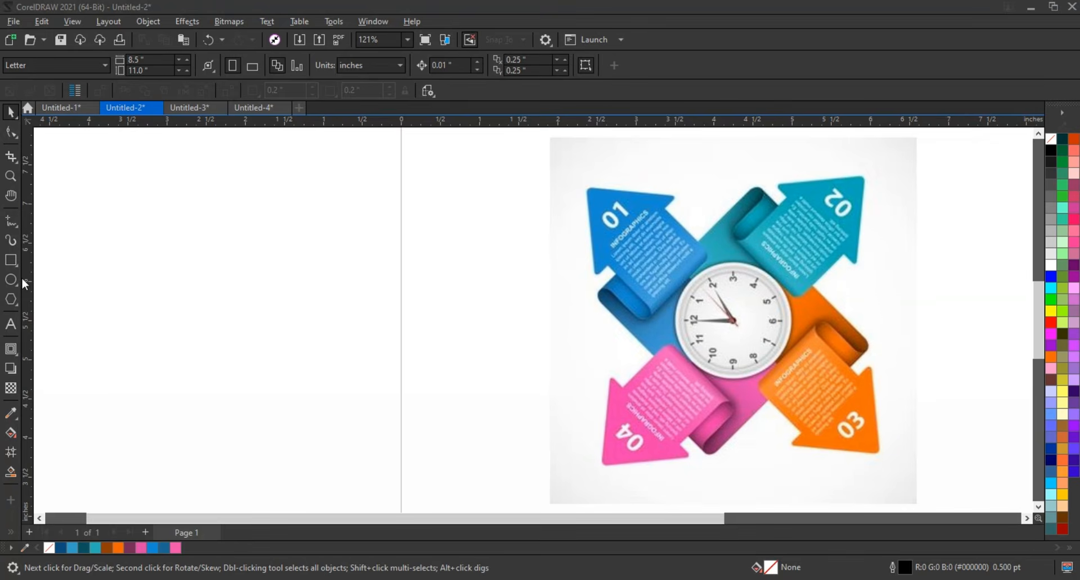
Draw a square about 3.015 in wide in the empty area left of the page, beside the reference infographic
click(11, 261)
drag(157, 226, 128, 198)
key(ctrl)
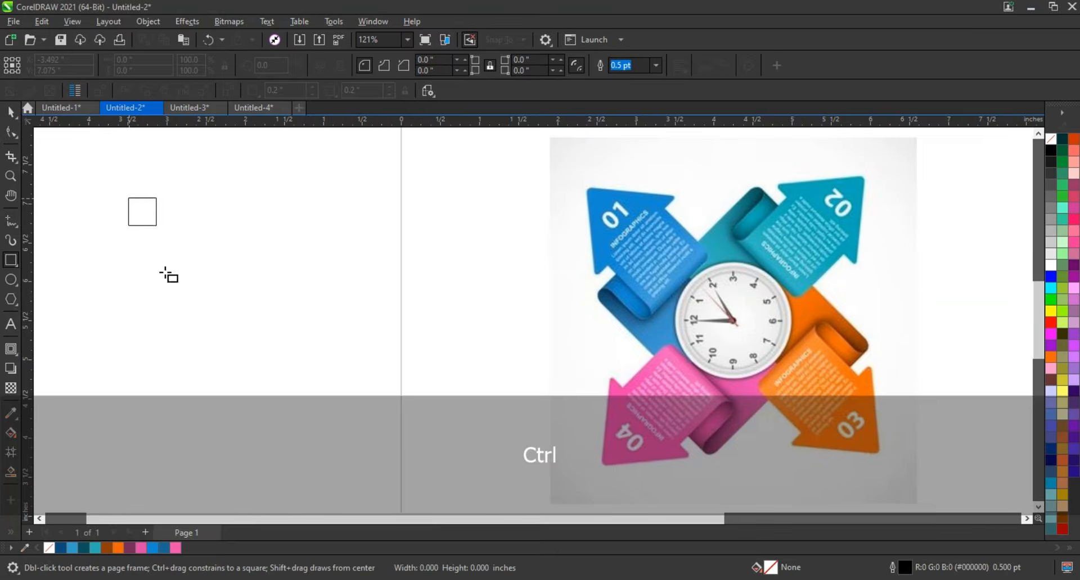
drag(164, 273, 367, 433)
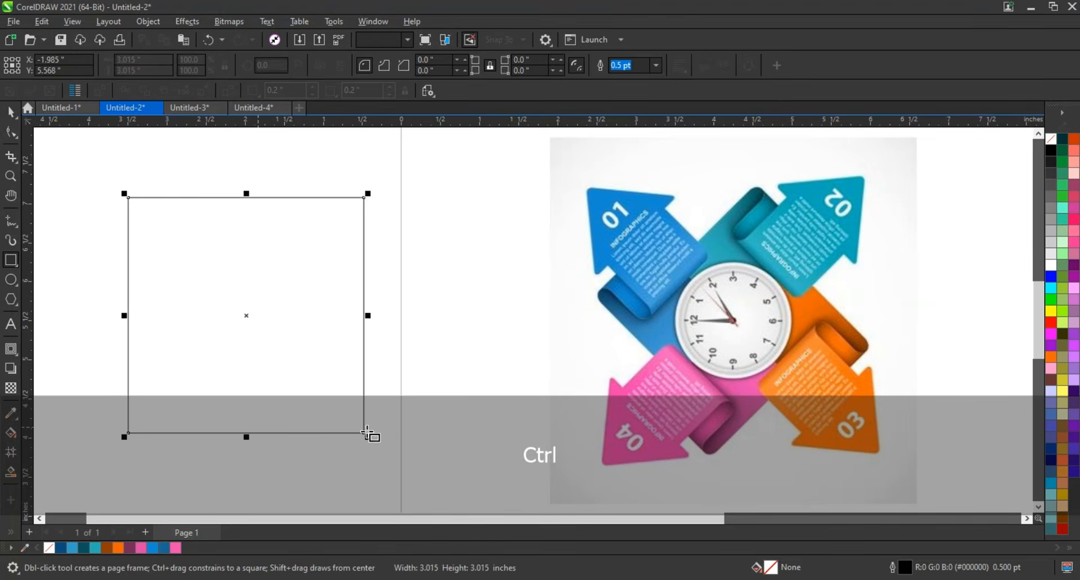
key(shift+F2)
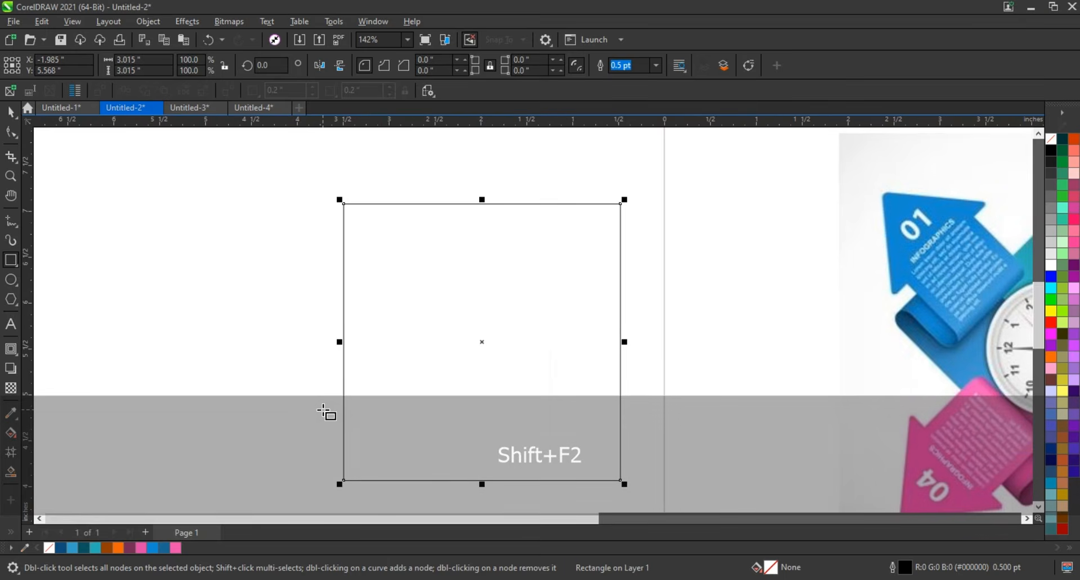
scroll(326, 414, down, 1)
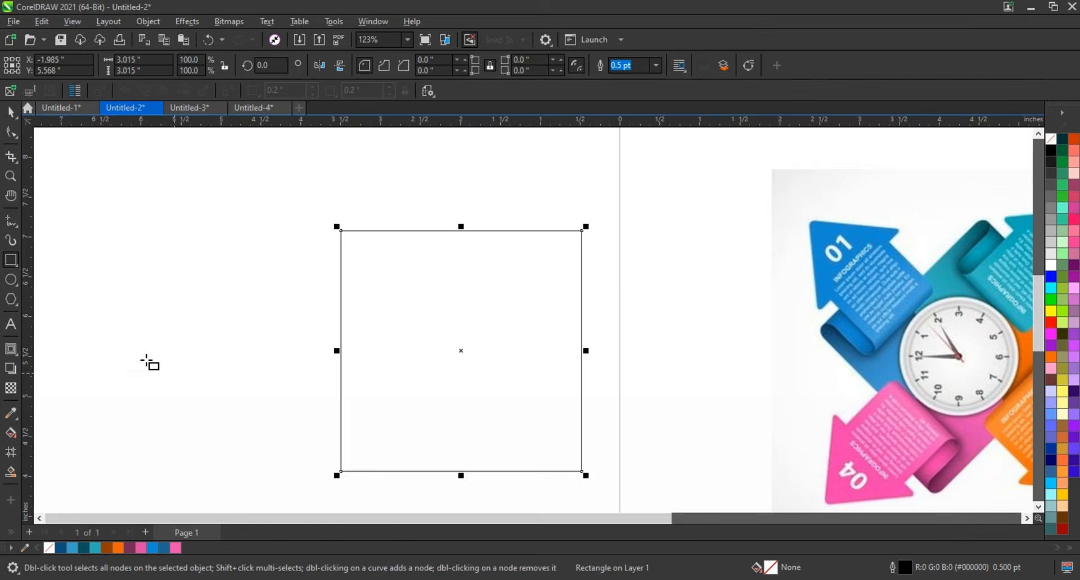
scroll(150, 362, down, 1)
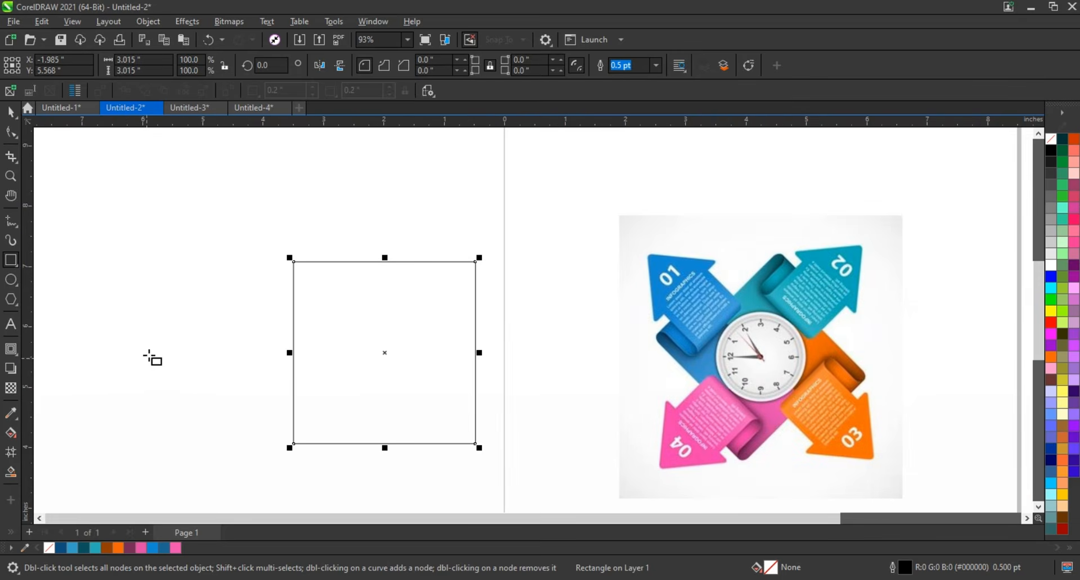
Rotate the reference infographic so arrow 01 points straight up, and shift the square further left
double_click(766, 311)
drag(911, 217, 891, 344)
drag(408, 262, 355, 300)
click(133, 253)
Draw a rectangle about 1.10 by 1.76 in across the square's upper-left corner and round its corners to about 0.118 in
key(z)
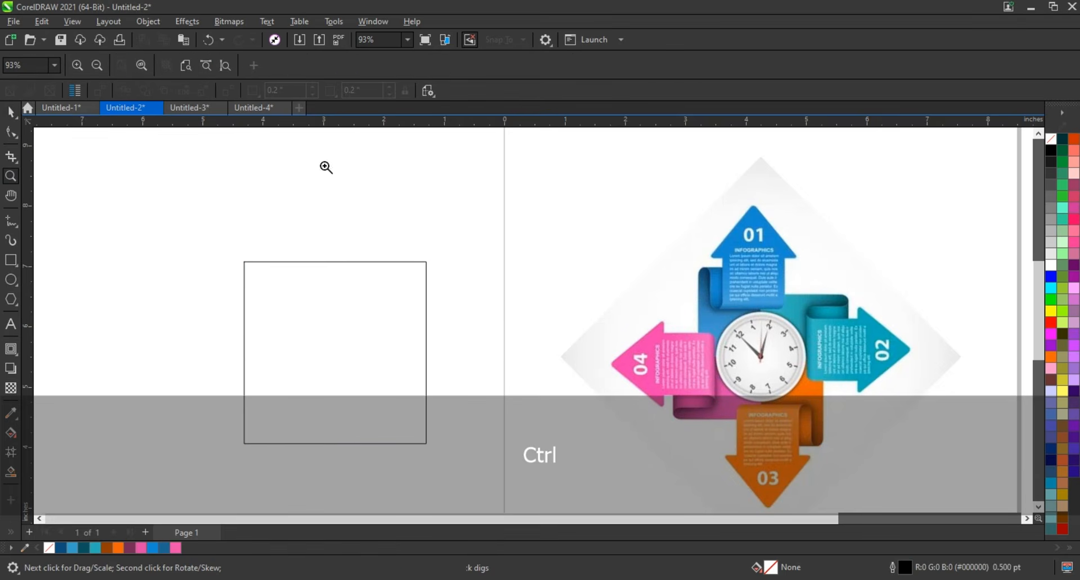
drag(205, 133, 868, 406)
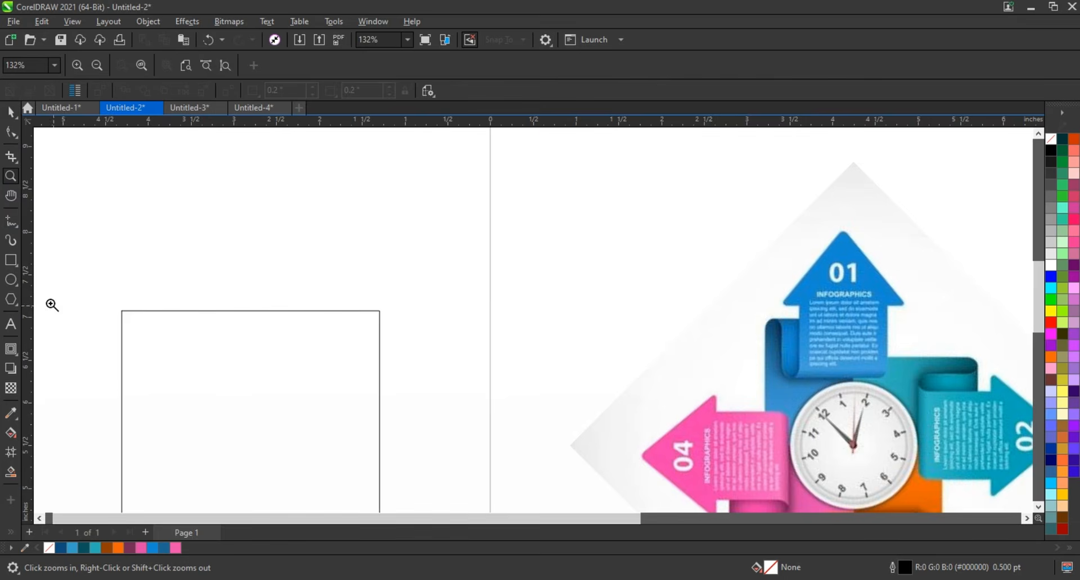
click(14, 264)
drag(121, 217, 215, 369)
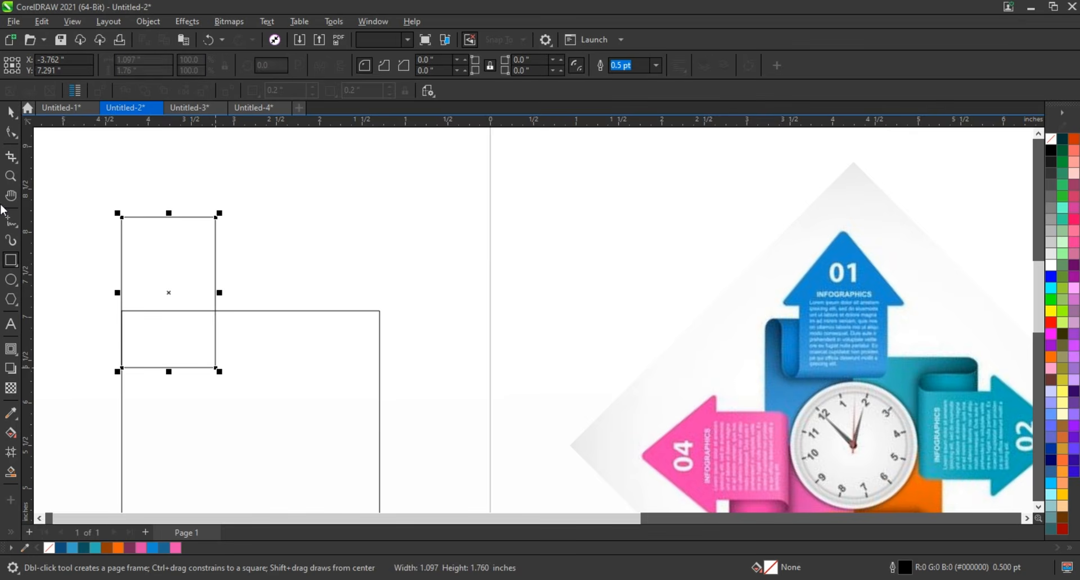
key(F10)
drag(124, 223, 125, 232)
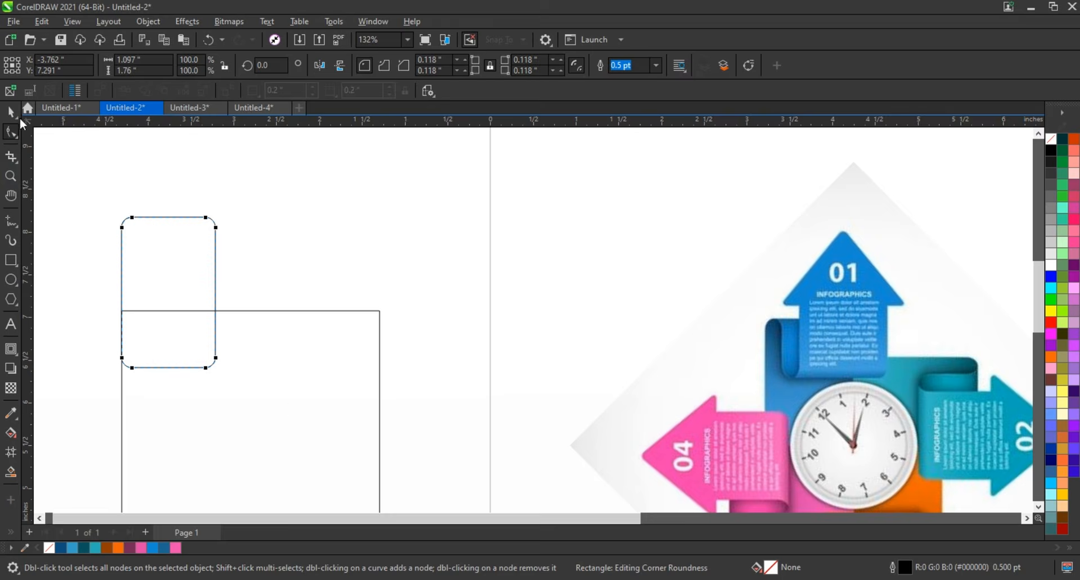
Align the rounded rectangle's left edge with the square's left edge and lower the rectangle to about Y 6.96 in
click(11, 111)
shift+click(294, 383)
key(l)
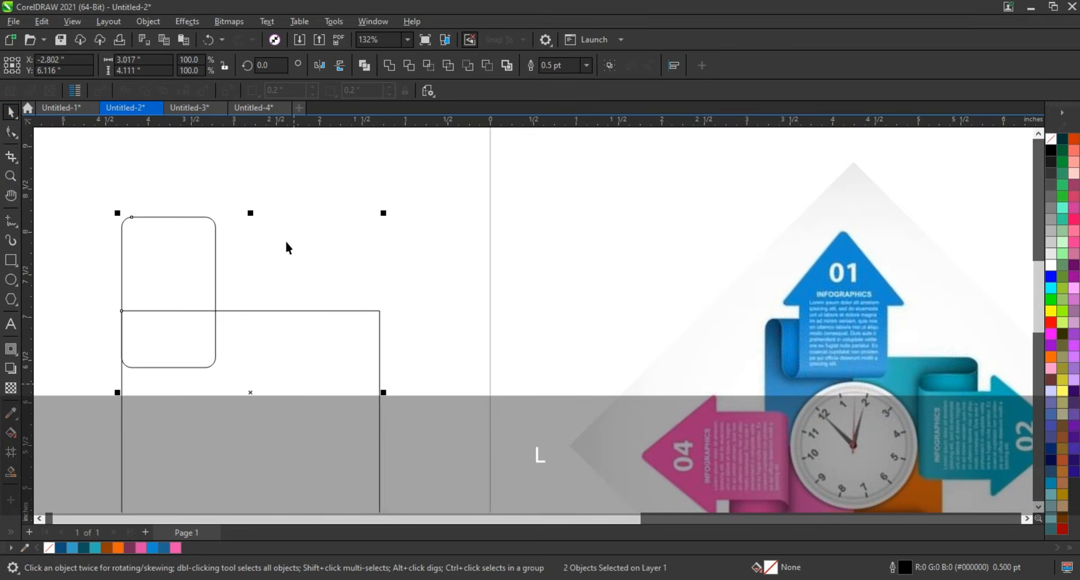
click(229, 267)
click(180, 269)
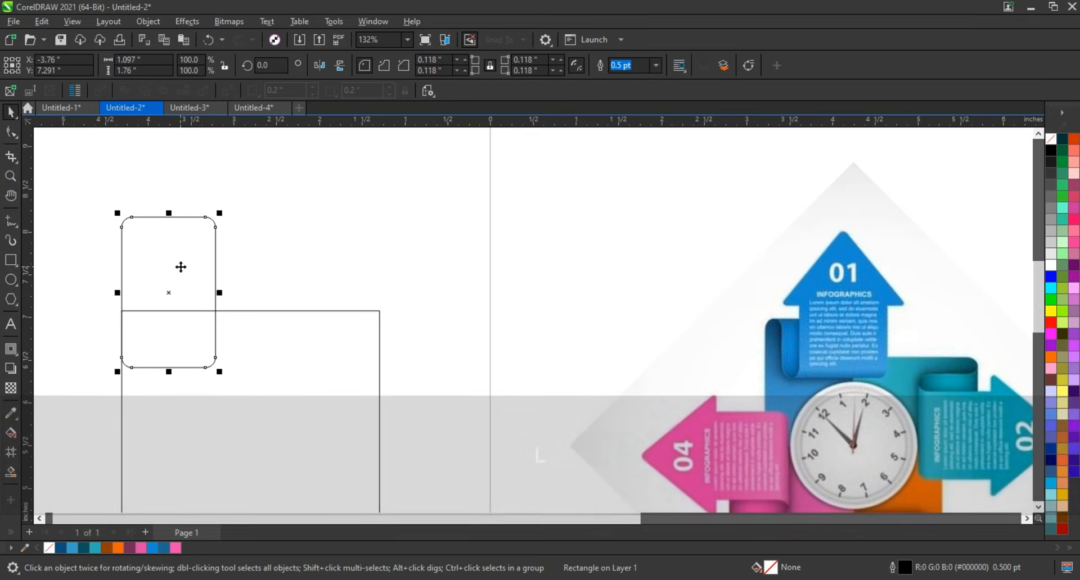
drag(181, 267, 183, 297)
shift+click(266, 380)
key(l)
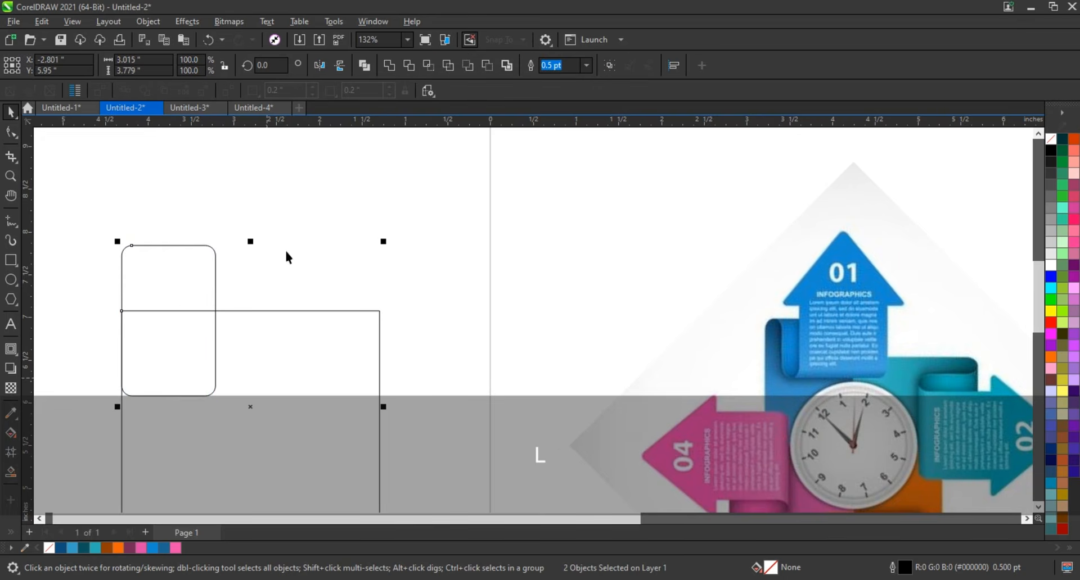
click(173, 306)
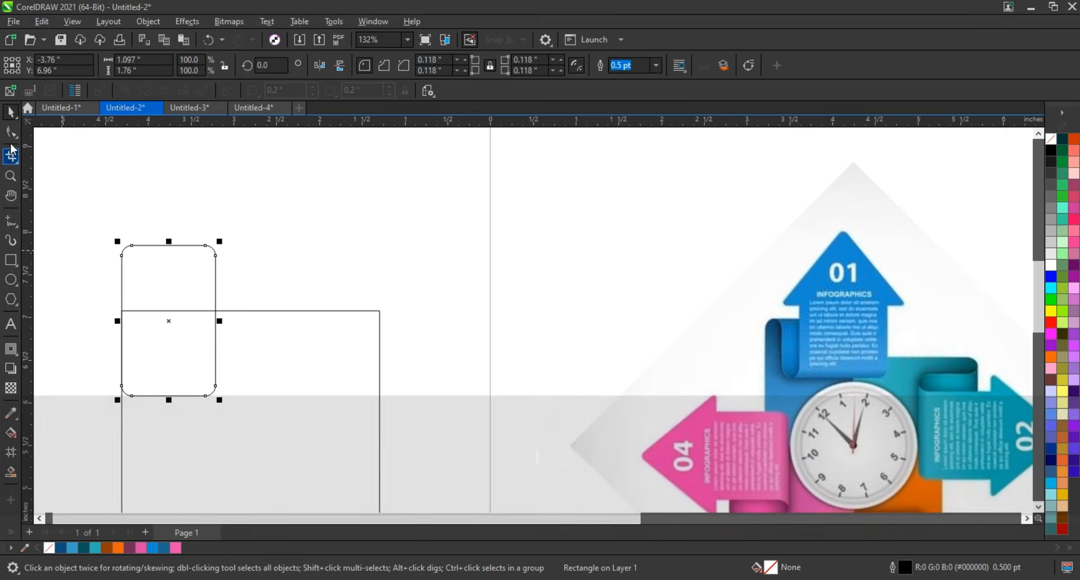
Draw a narrow rectangle about 0.245 by 1.736 in beside the rounded rectangle and fully round its ends into a pill
click(10, 262)
drag(63, 234, 85, 383)
click(11, 134)
drag(84, 234, 72, 301)
key(space)
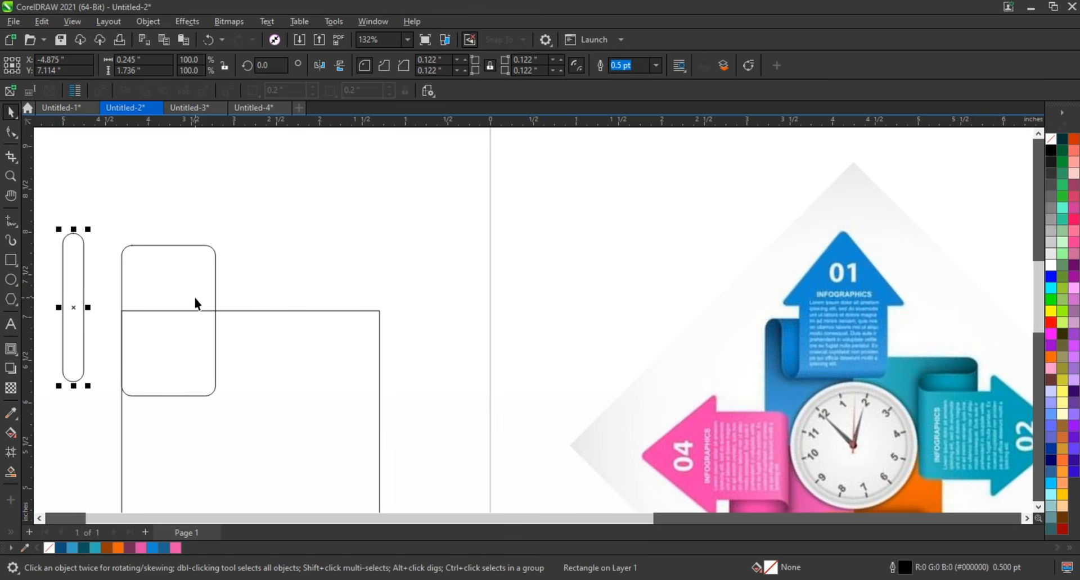
Align the narrow pill with the top and left edges of the wide rounded rectangle
shift+click(188, 288)
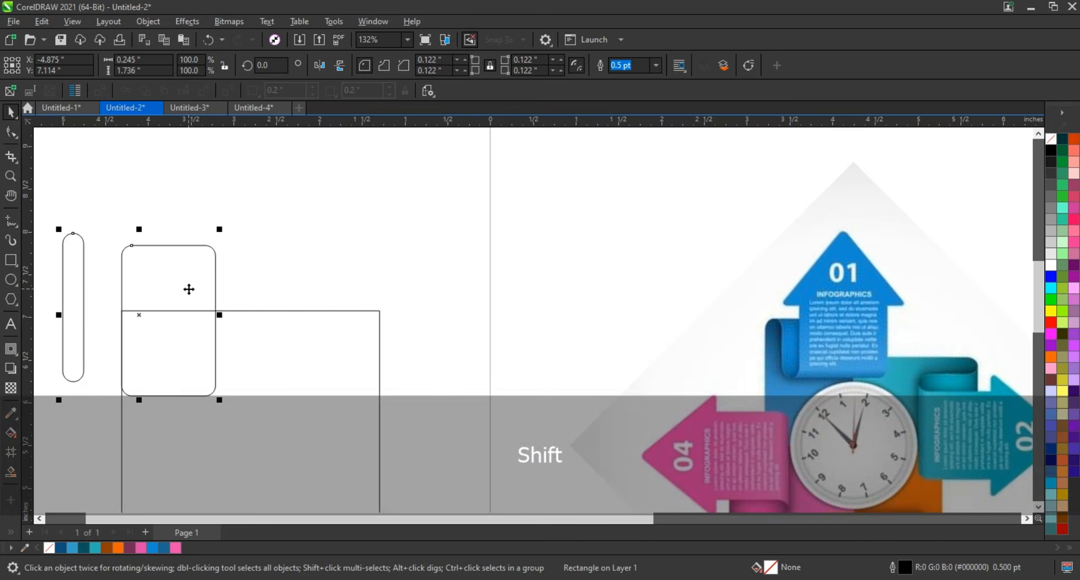
key(t)
key(l)
click(168, 201)
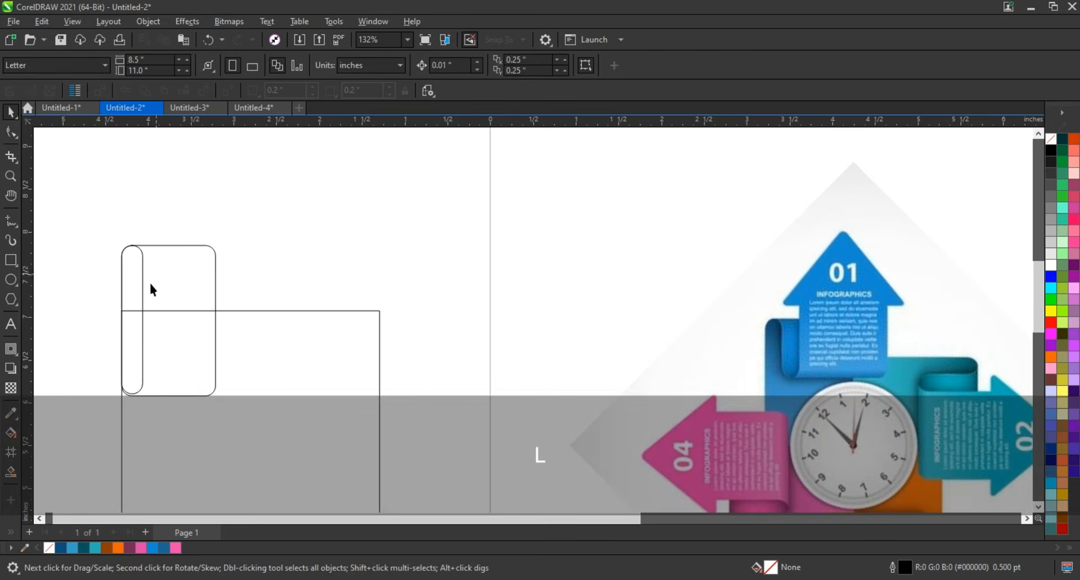
Nudge the pill and the wide rounded rectangle together down to about Y 6.84 in
click(134, 280)
shift+click(179, 278)
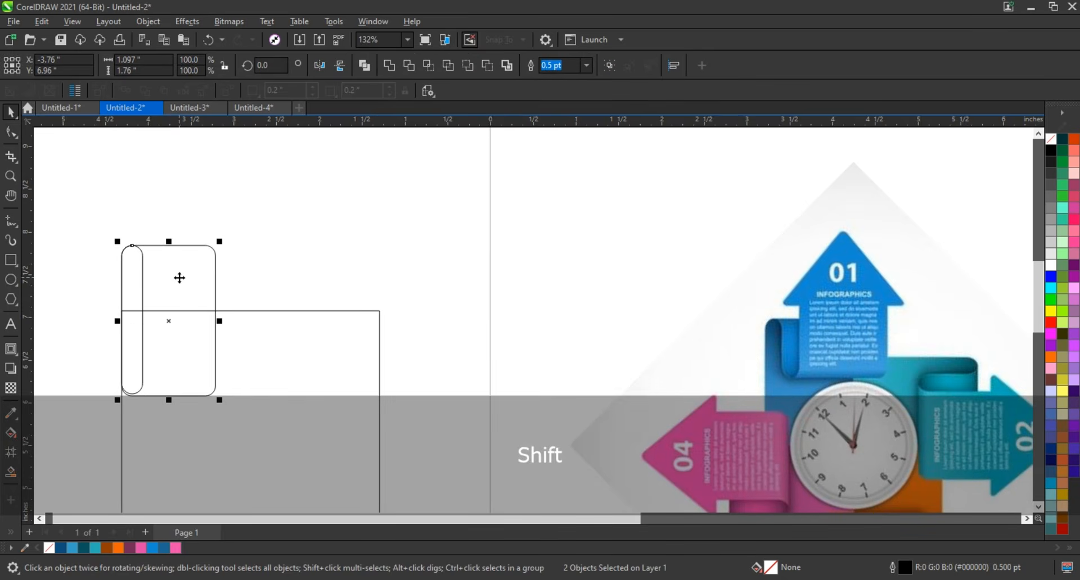
key(Down)
key(Down)
key(Down)
key(Down)
key(Down)
key(Down)
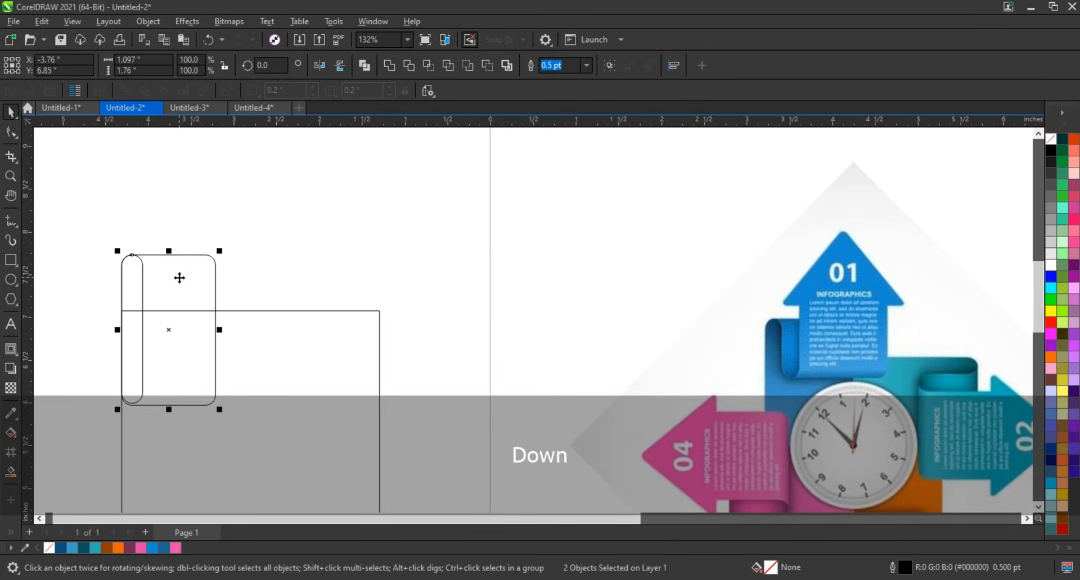
key(Escape)
Place a copy of the narrow pill against the original's right edge and shift it upward above the rounded rectangle
click(121, 311)
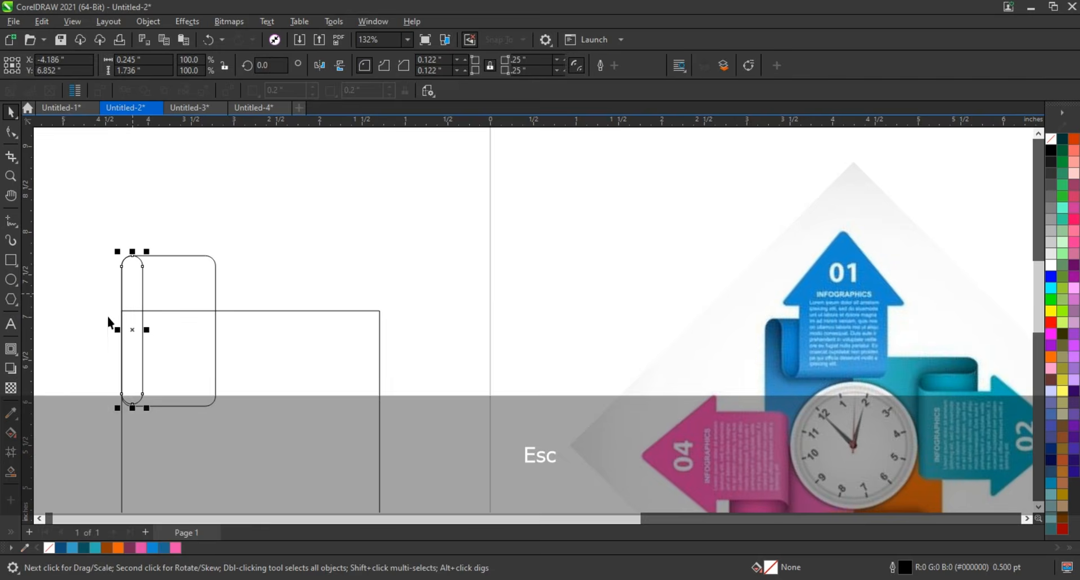
drag(117, 332, 166, 276)
click(284, 232)
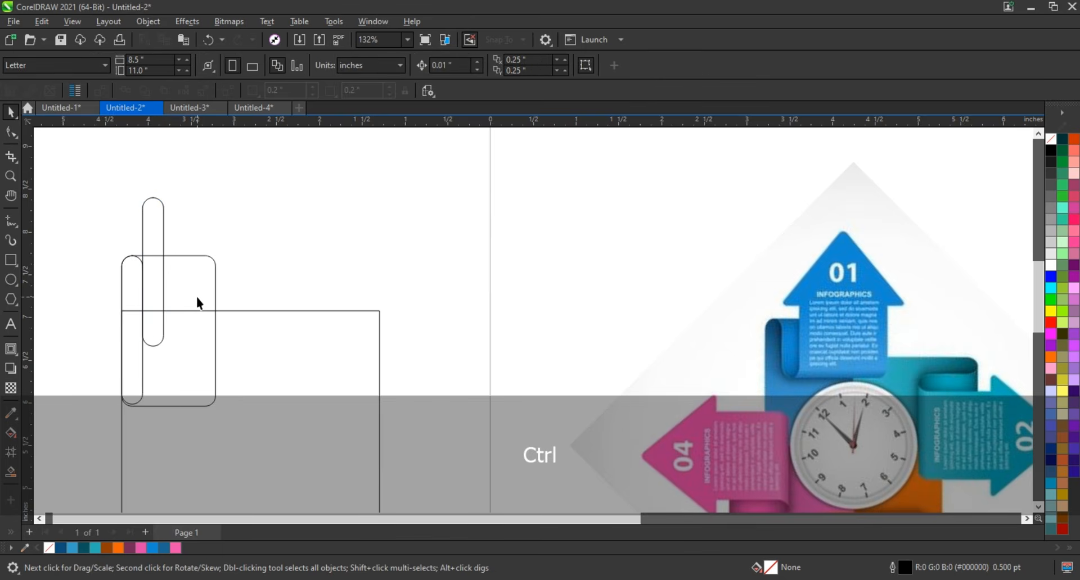
Duplicate the wide rounded rectangle and place the copy directly against the raised pill's right edge, higher than the original
click(197, 303)
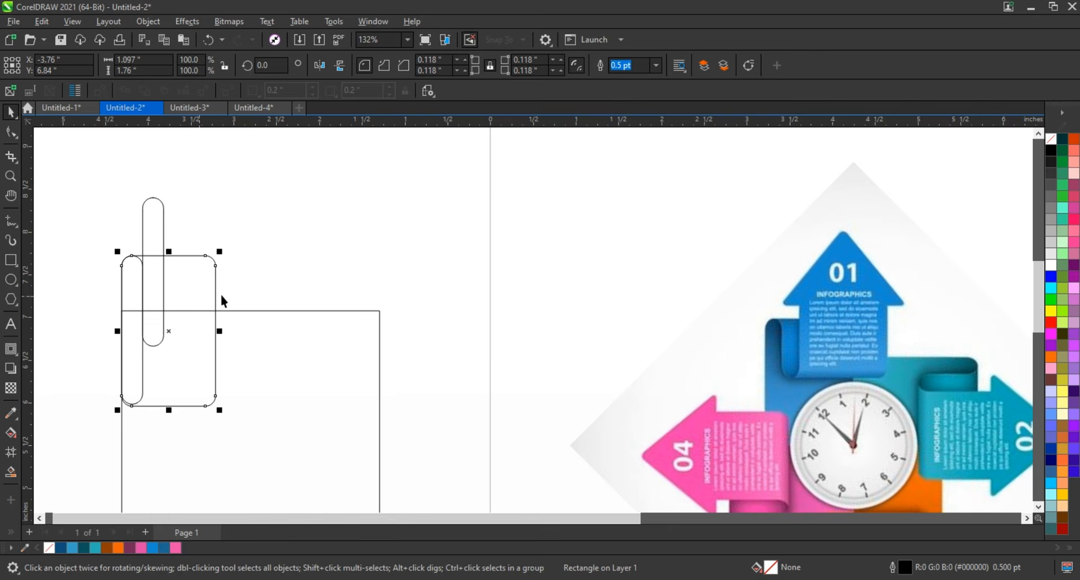
click(219, 295)
click(118, 330)
drag(118, 331, 218, 333)
shift+click(163, 225)
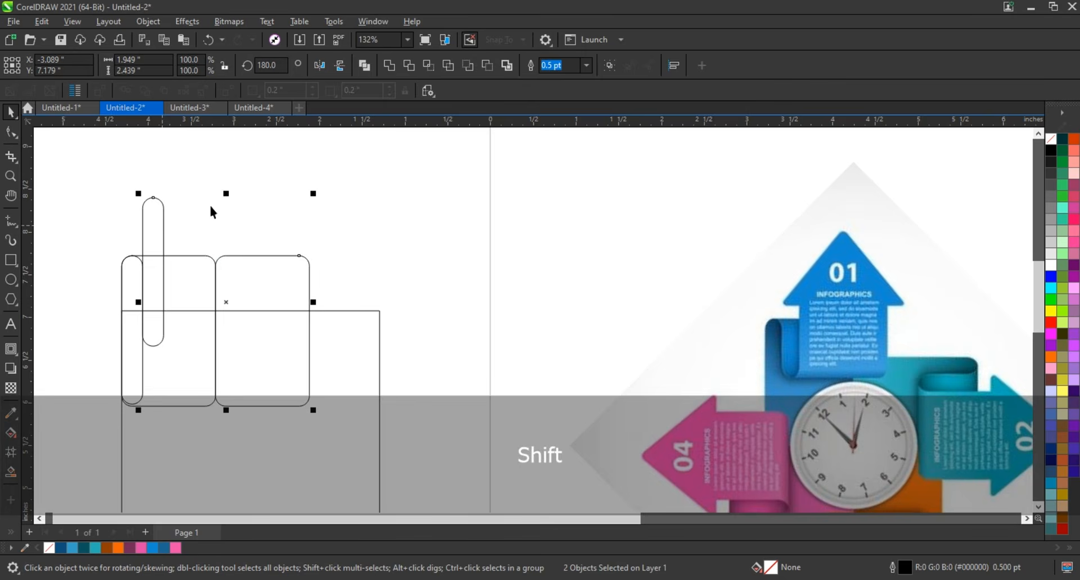
key(r)
click(69, 330)
drag(63, 329, 217, 301)
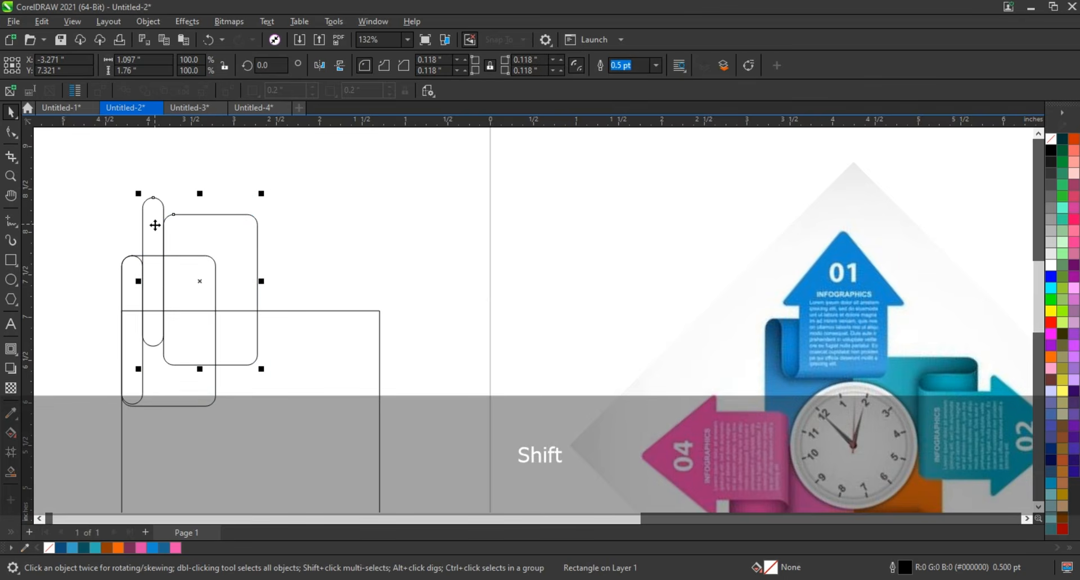
Align the copied rectangle's bottom with the raised pill's bottom and nudge both down to about Y 7.462 in
shift+click(155, 224)
key(b)
key(Down)
key(Down)
key(Down)
key(Down)
key(Down)
key(Down)
key(Down)
key(Down)
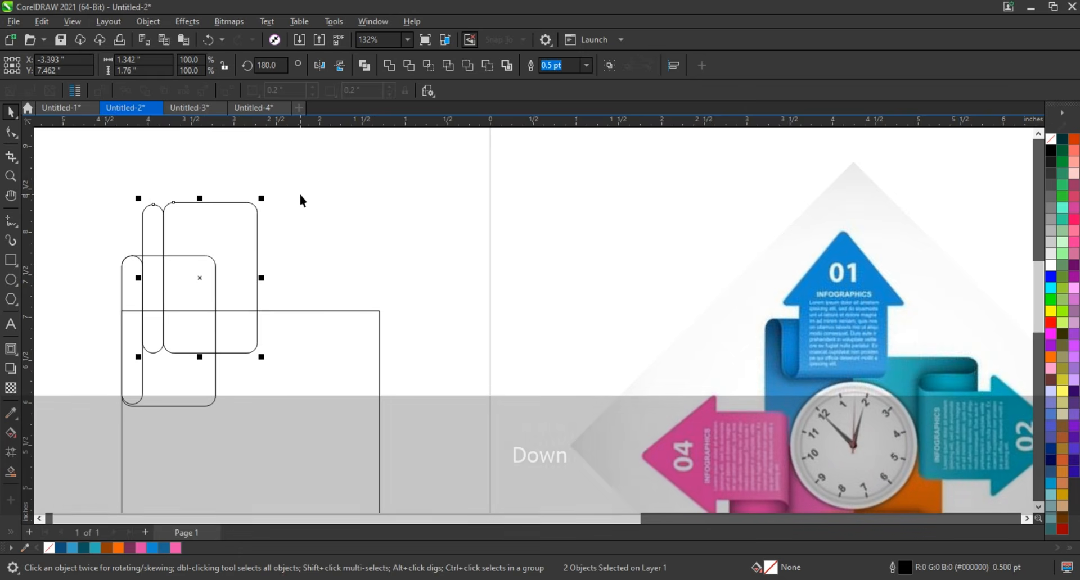
click(186, 248)
Draw a horizontal line about 2.12 in long and align it to the bottom edge and centre of the upper rounded rectangle
click(9, 223)
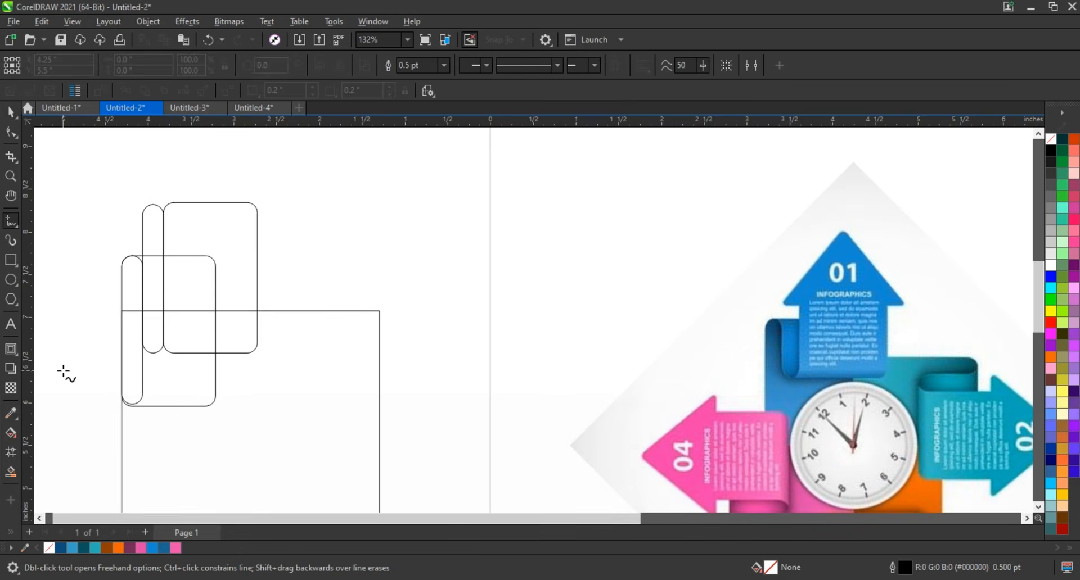
click(57, 370)
ctrl+click(250, 370)
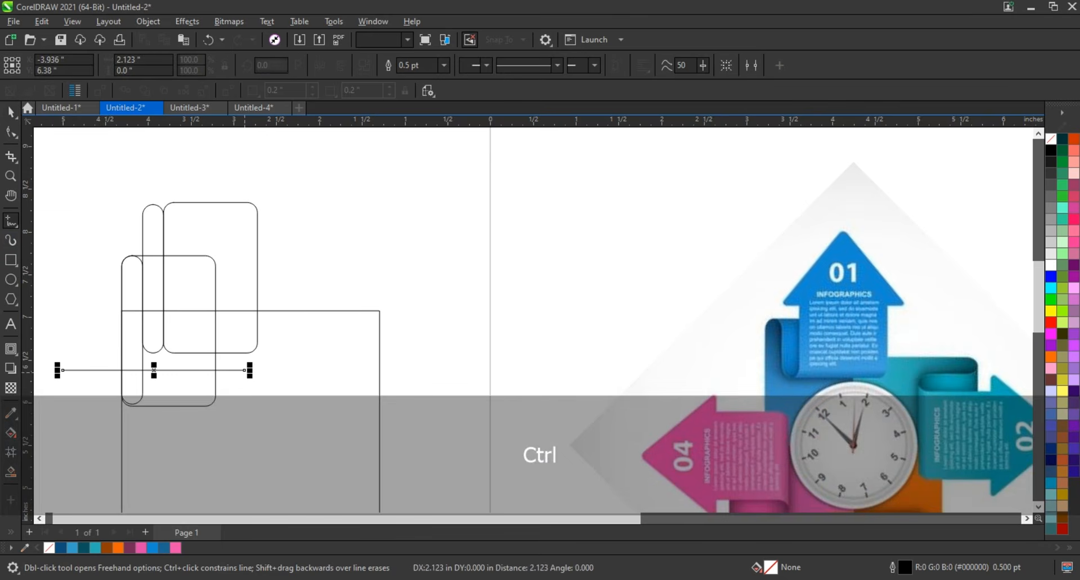
key(space)
shift+click(256, 339)
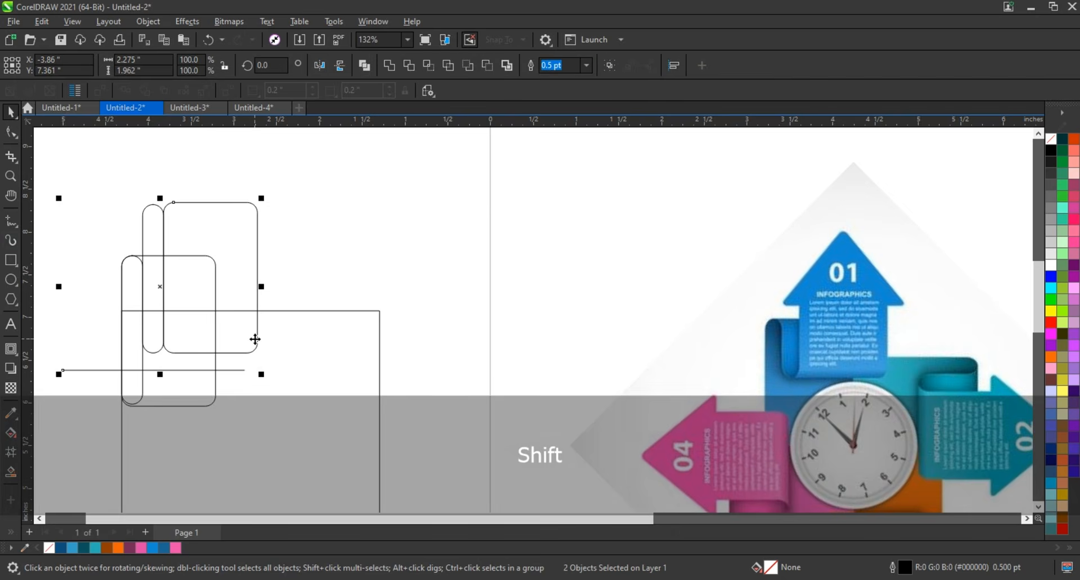
key(b)
key(c)
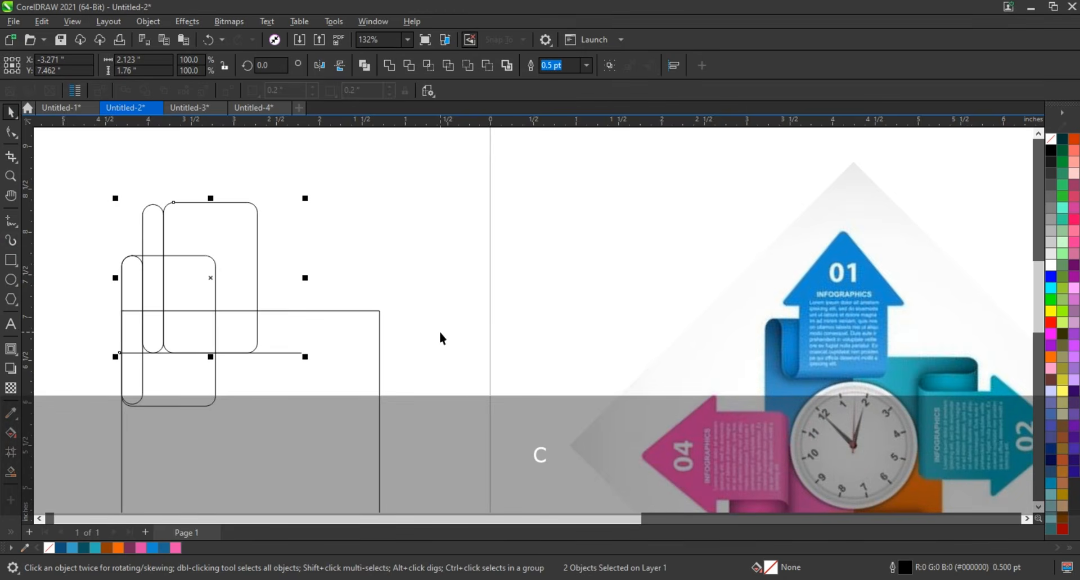
click(413, 343)
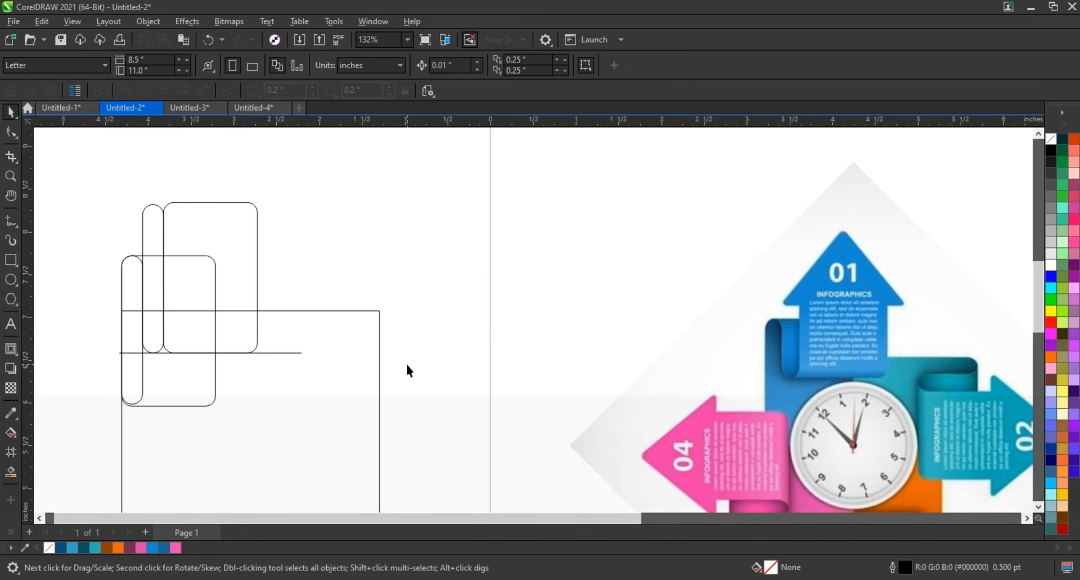
Convert the lower wide rounded rectangle to curves and stretch its bottom nodes straight down by about 0.522 in
click(186, 385)
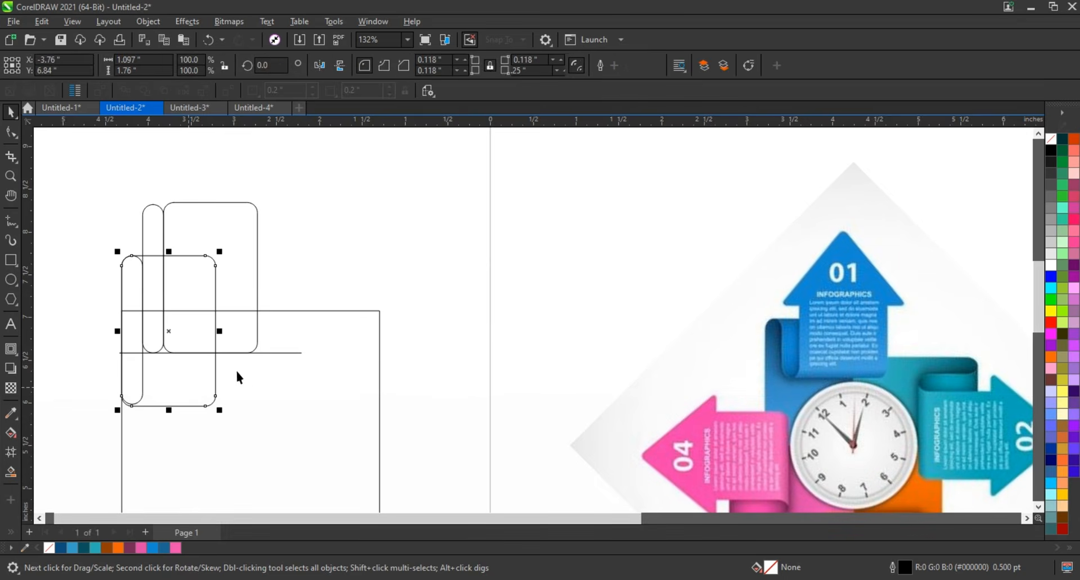
scroll(328, 336, down, 1)
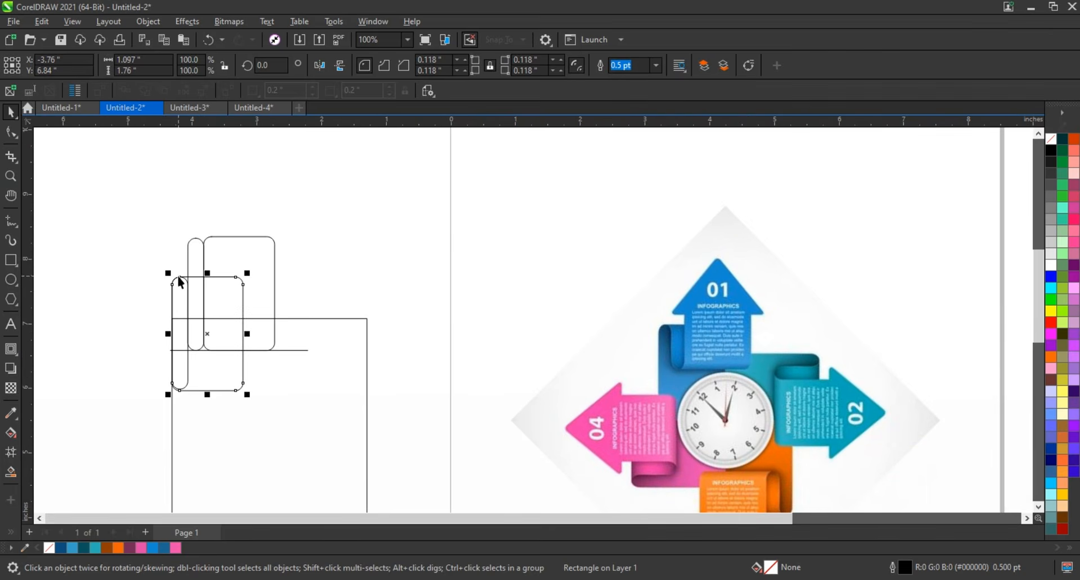
click(13, 135)
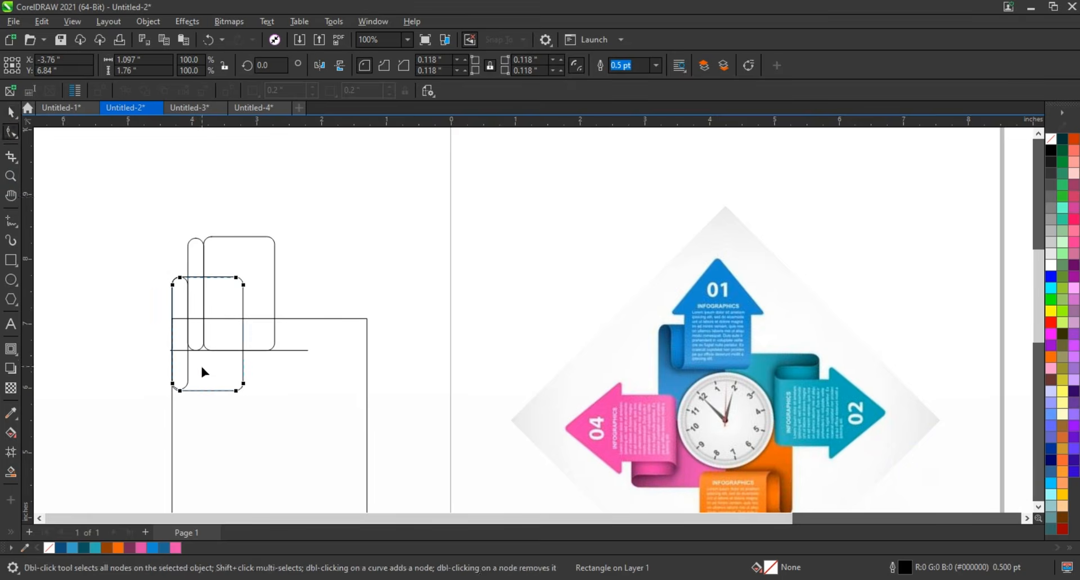
key(ctrl+q)
drag(151, 365, 234, 423)
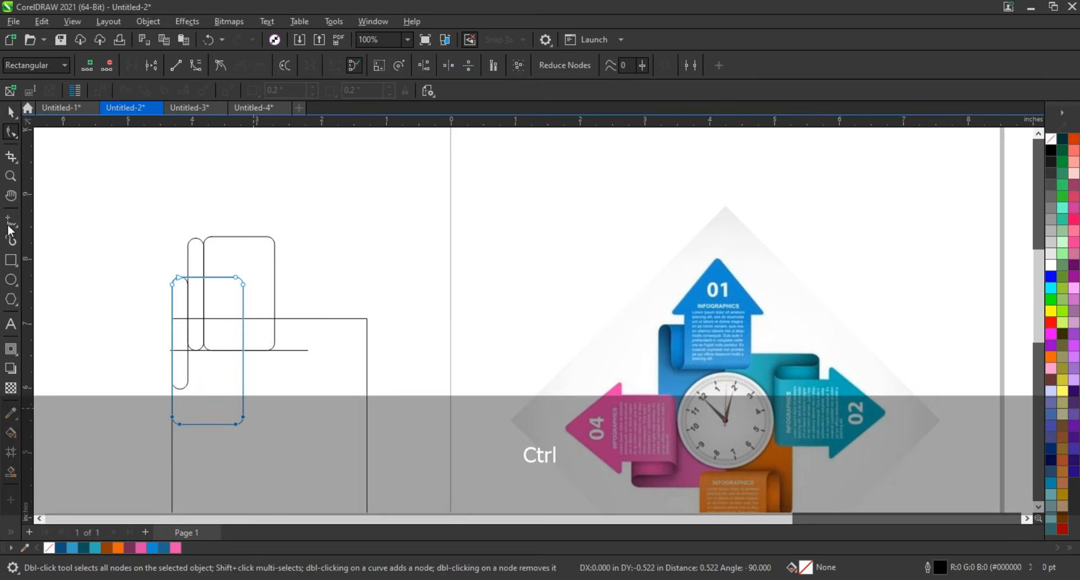
Draw a triangle about 1.08 in high beside the ribbon outlines, widen it to about 1.449 in and flip it to point up
click(10, 176)
drag(126, 218, 830, 462)
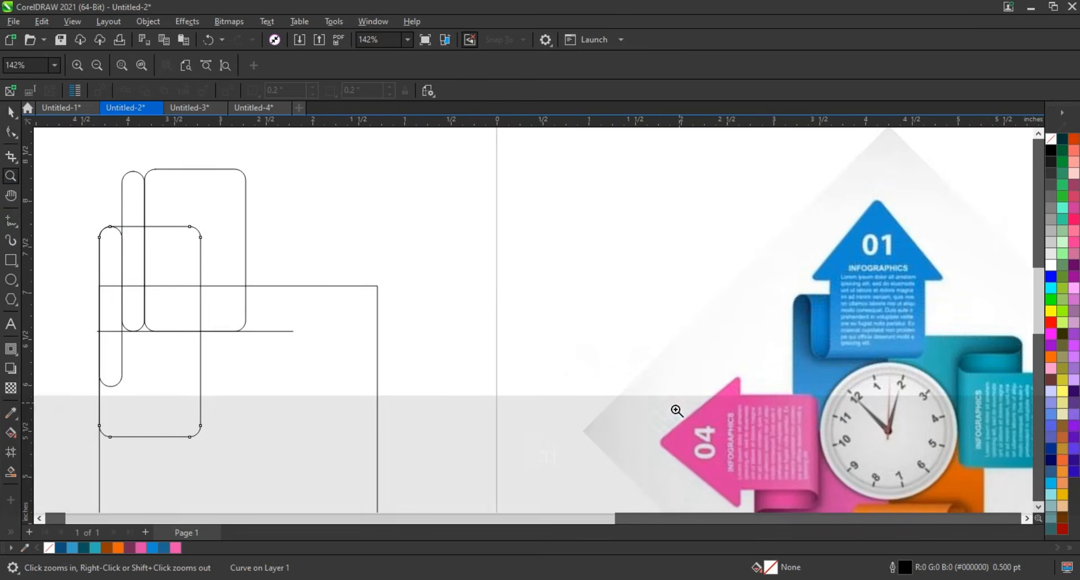
click(10, 263)
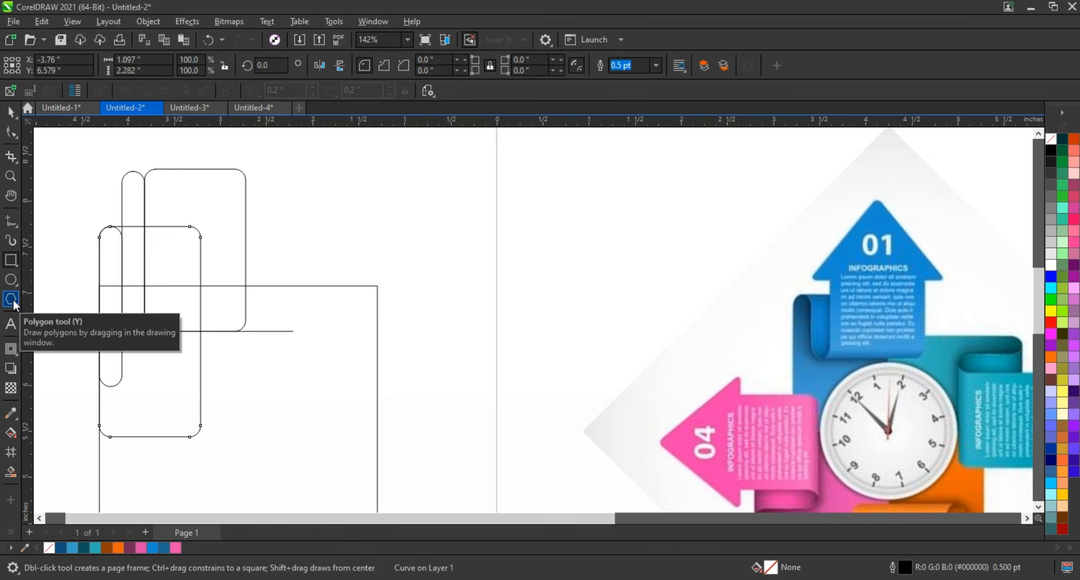
click(11, 300)
drag(443, 275, 489, 348)
click(10, 114)
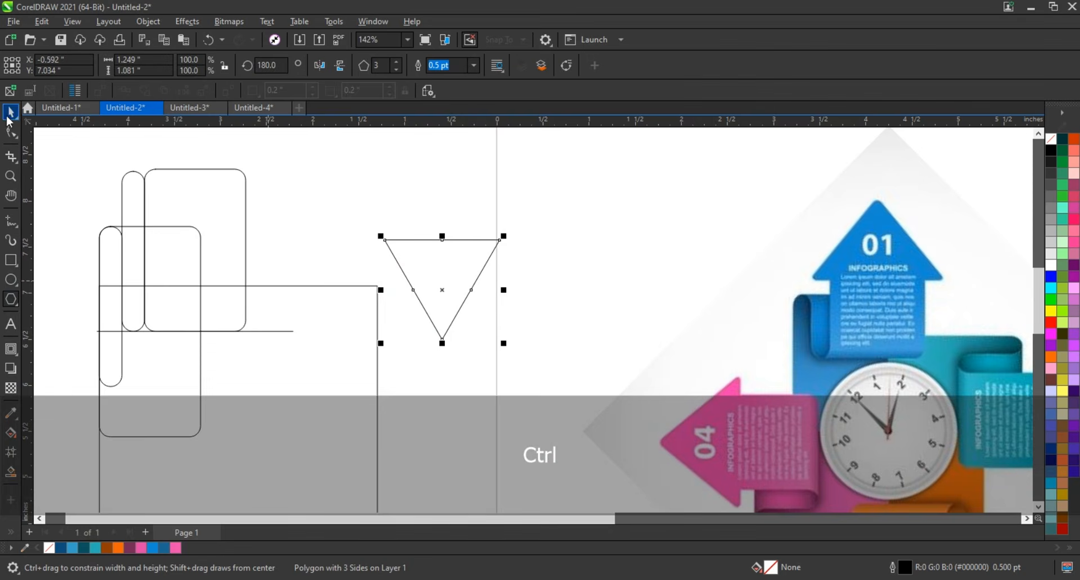
drag(503, 290, 513, 290)
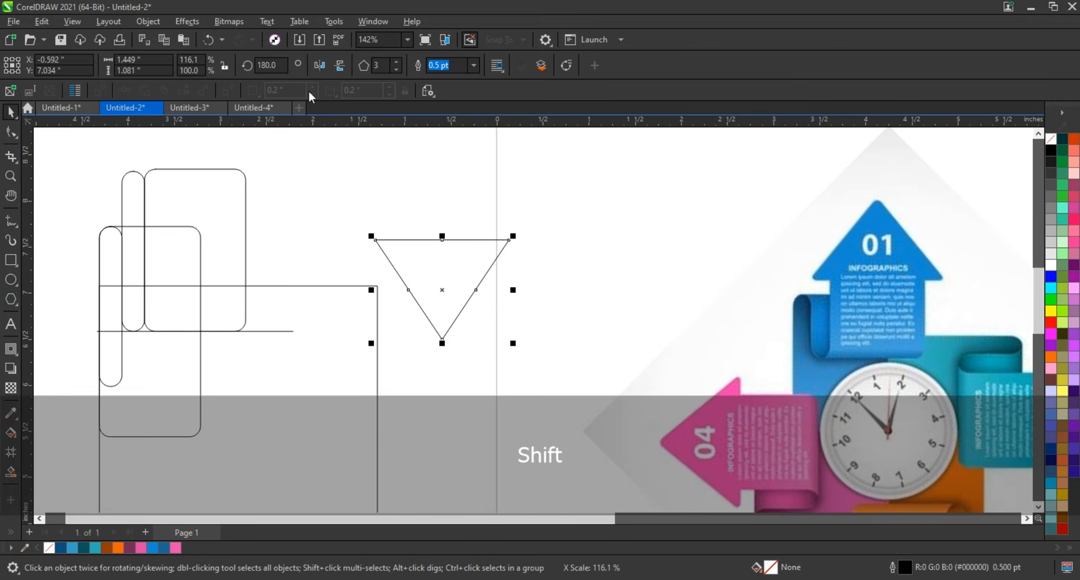
click(321, 65)
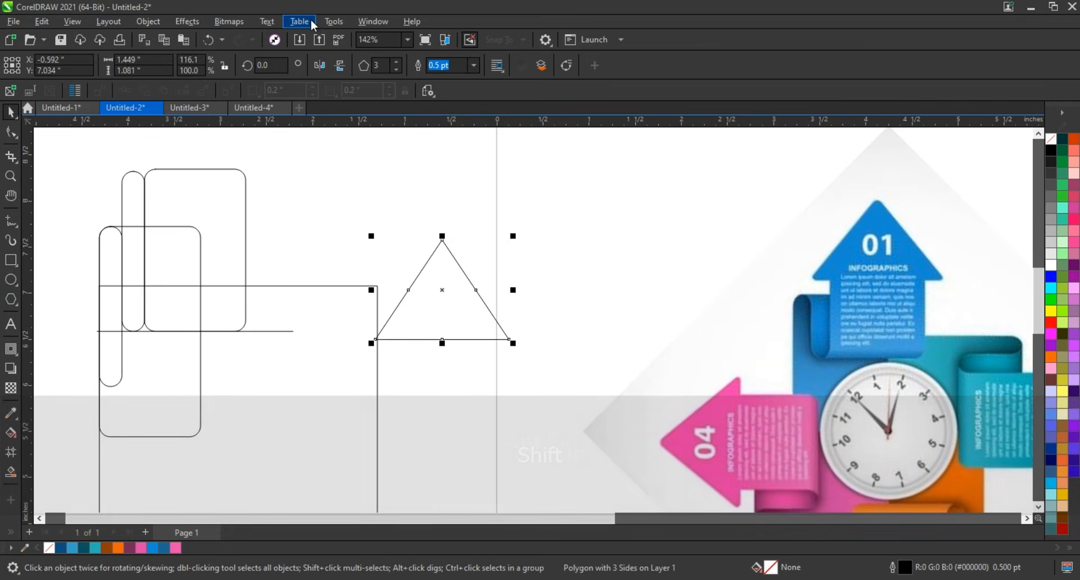
Round the triangle's corners with a fillet radius of 0.08 in
click(358, 26)
click(378, 25)
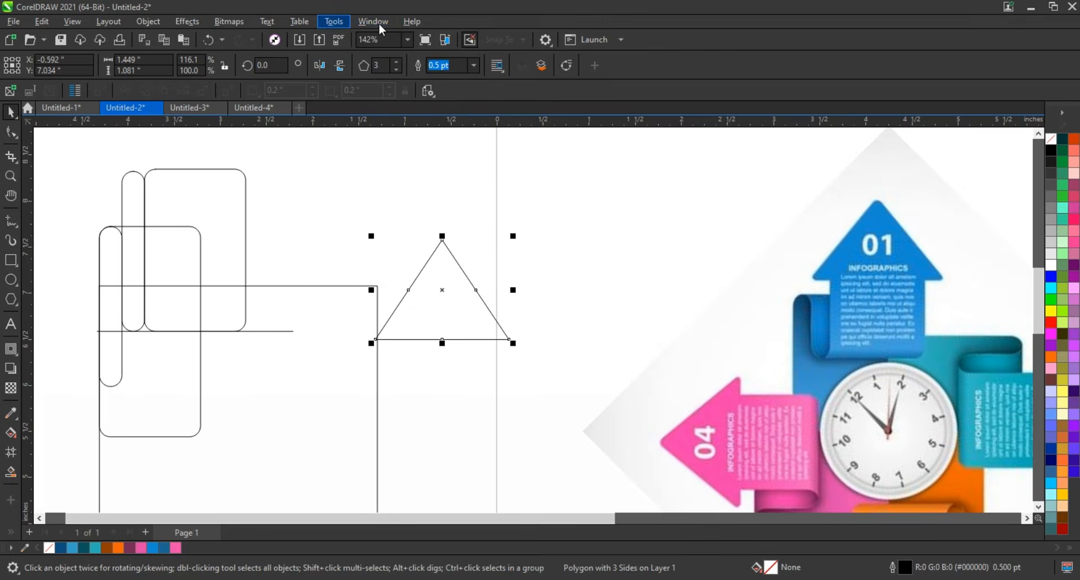
click(383, 28)
mouse_move(418, 205)
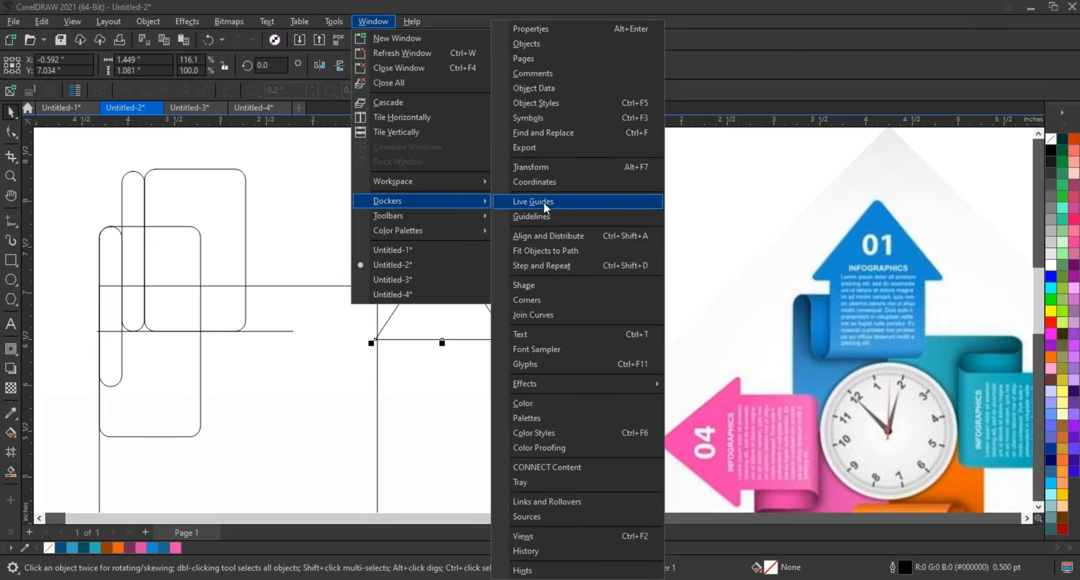
click(532, 300)
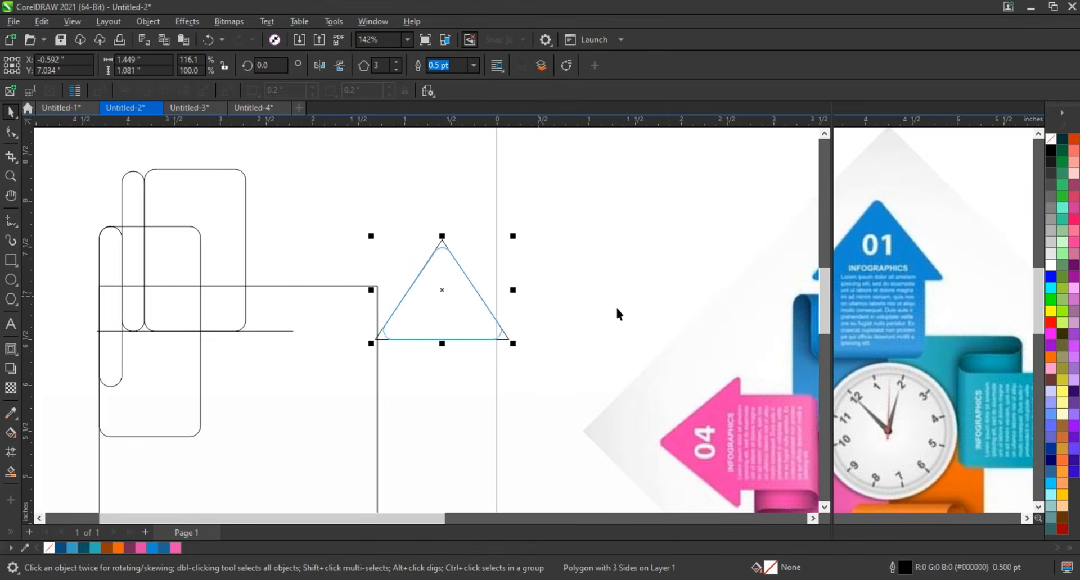
click(948, 189)
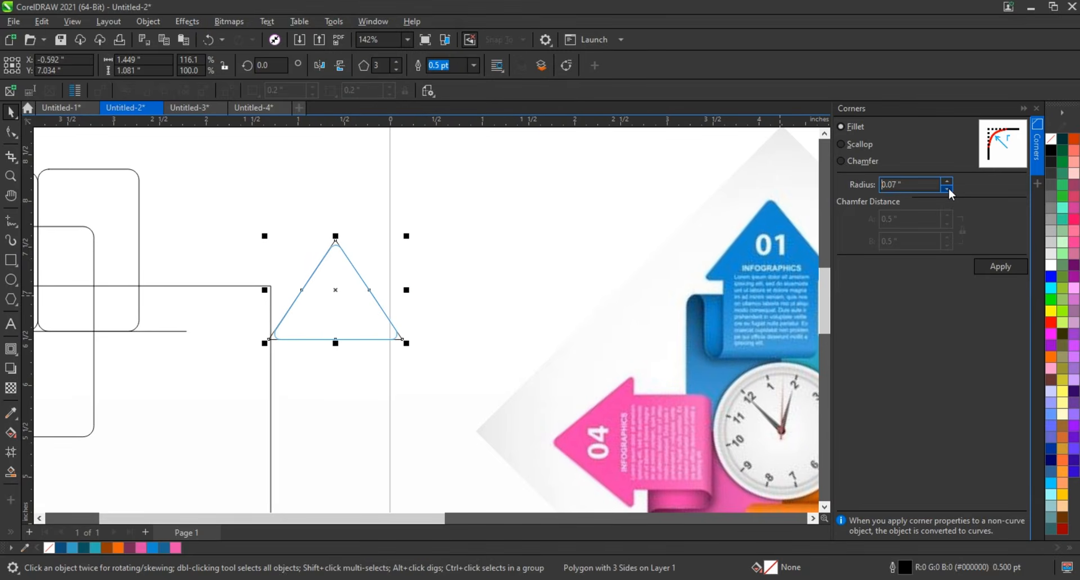
click(1007, 268)
Move the rounded triangle over the top of the upper rounded rectangle and centre it horizontally on that rectangle
scroll(496, 366, down, 1)
drag(386, 321, 243, 221)
shift+click(220, 284)
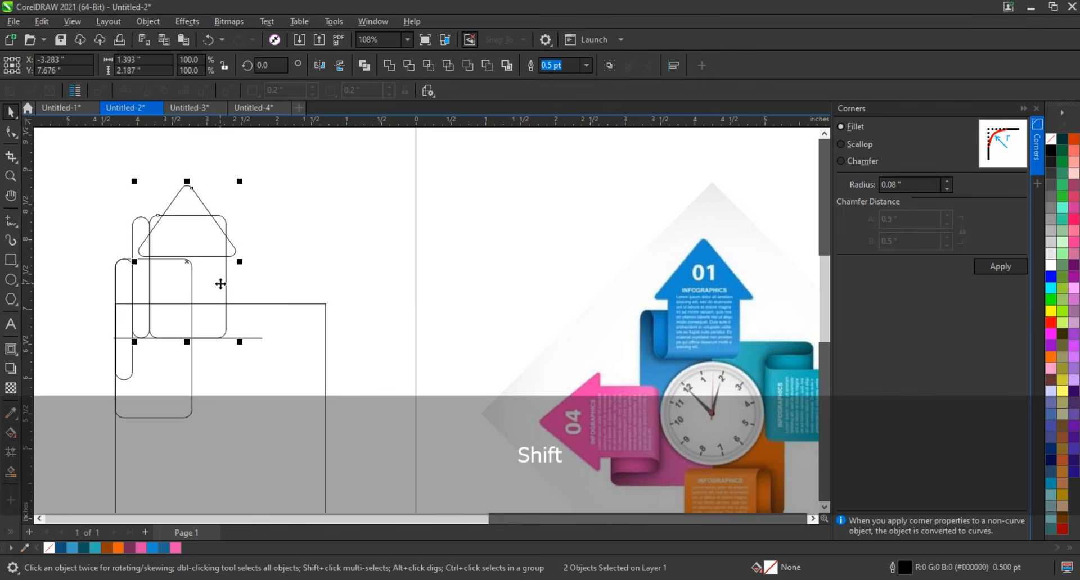
key(c)
click(356, 303)
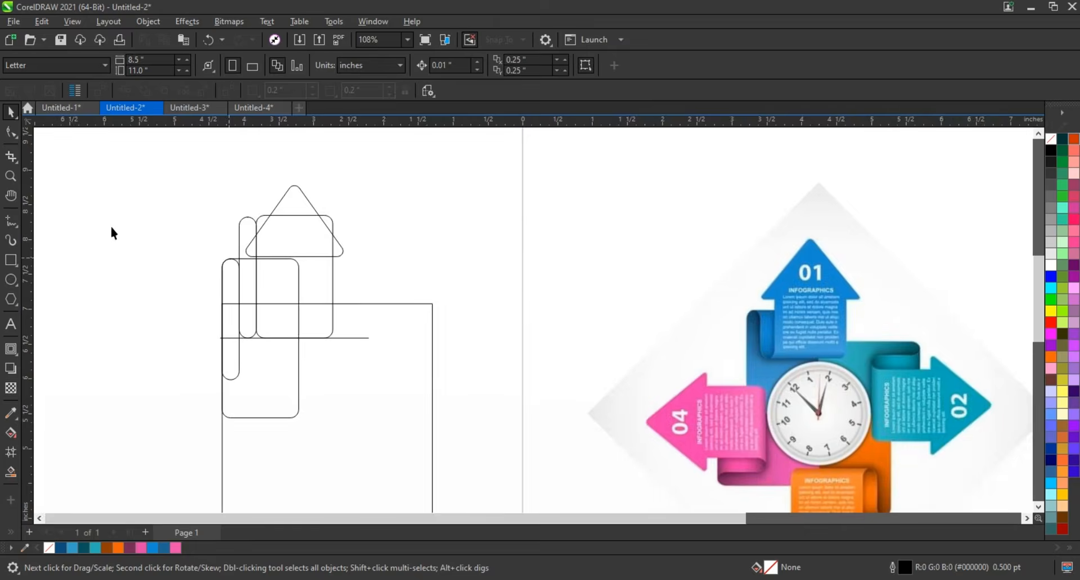
Smart-fill the left pill's regions and the lower rounded rectangle's area below the horizontal line in blue
drag(165, 173, 887, 461)
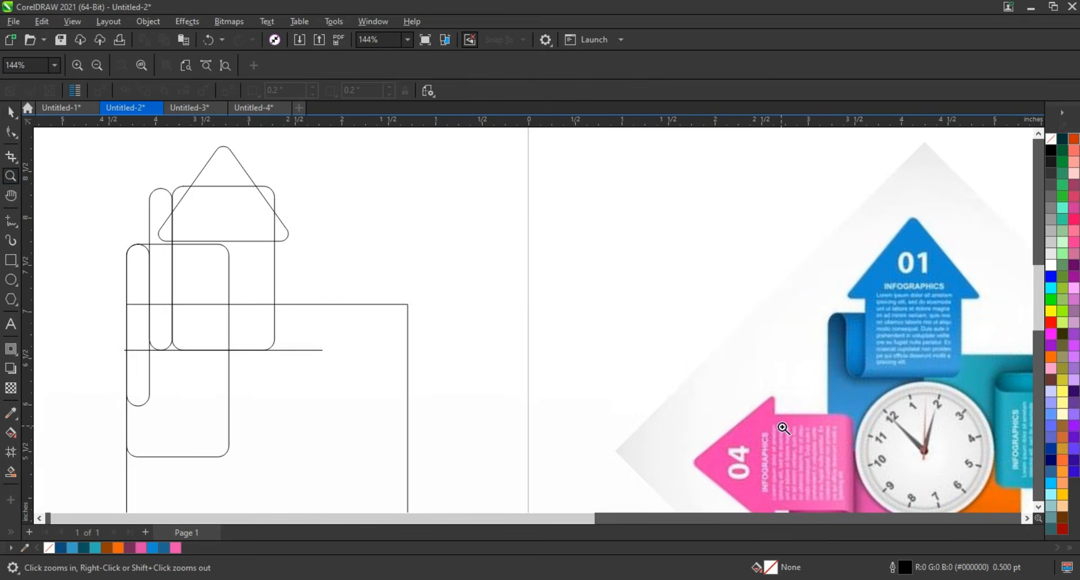
click(11, 472)
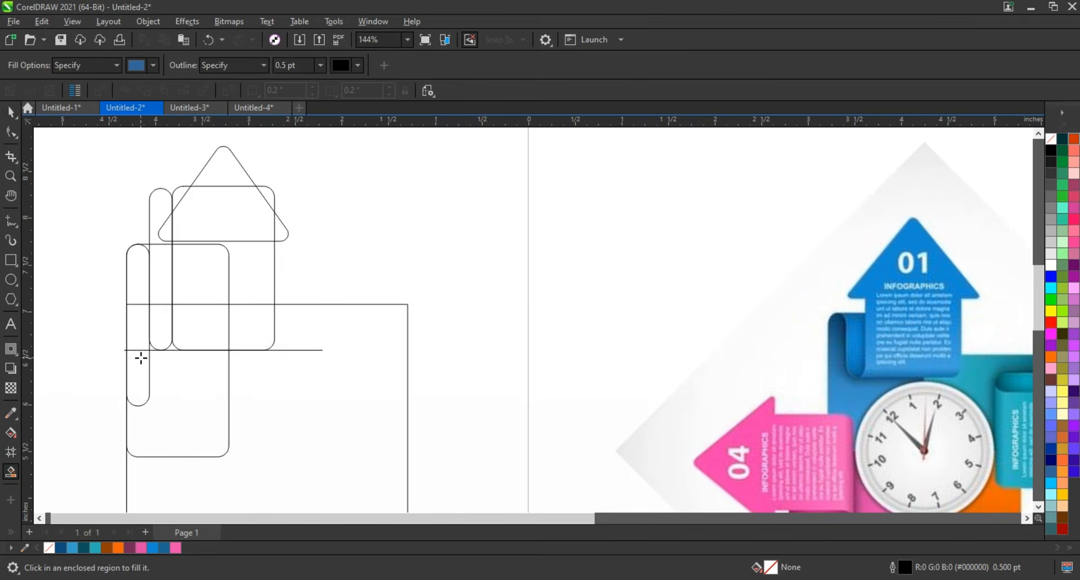
click(140, 285)
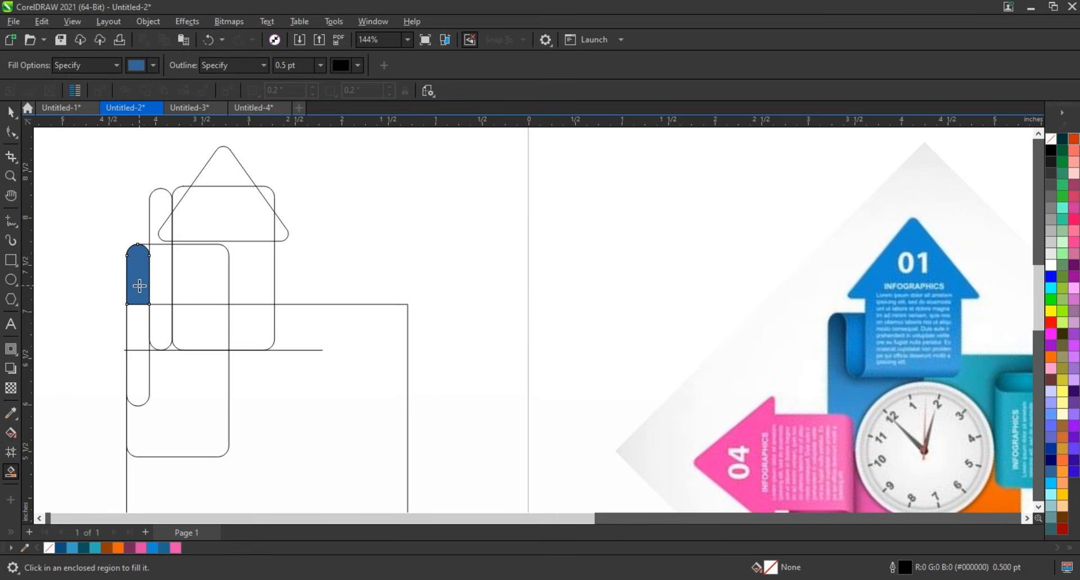
click(136, 327)
click(140, 359)
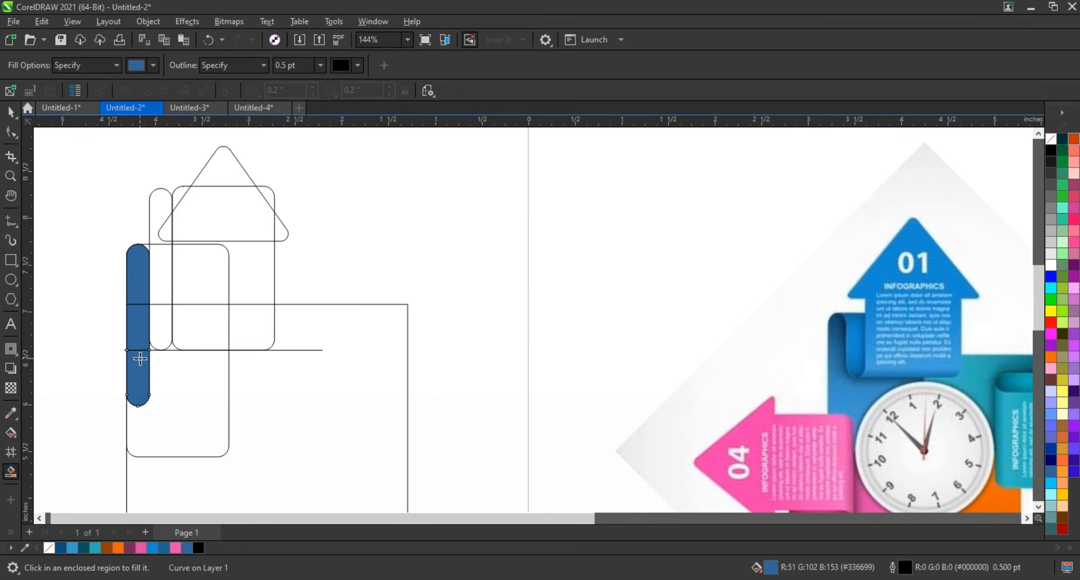
click(169, 381)
Weld the blue left pill pieces and the lower blue block into one back ribbon shape
click(10, 112)
click(163, 381)
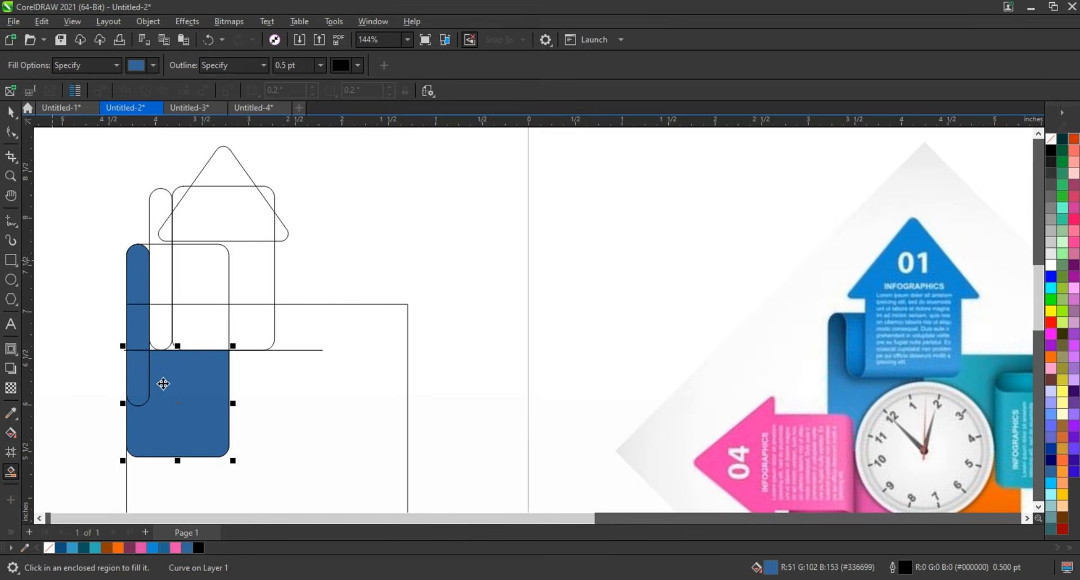
shift+click(139, 343)
shift+click(142, 294)
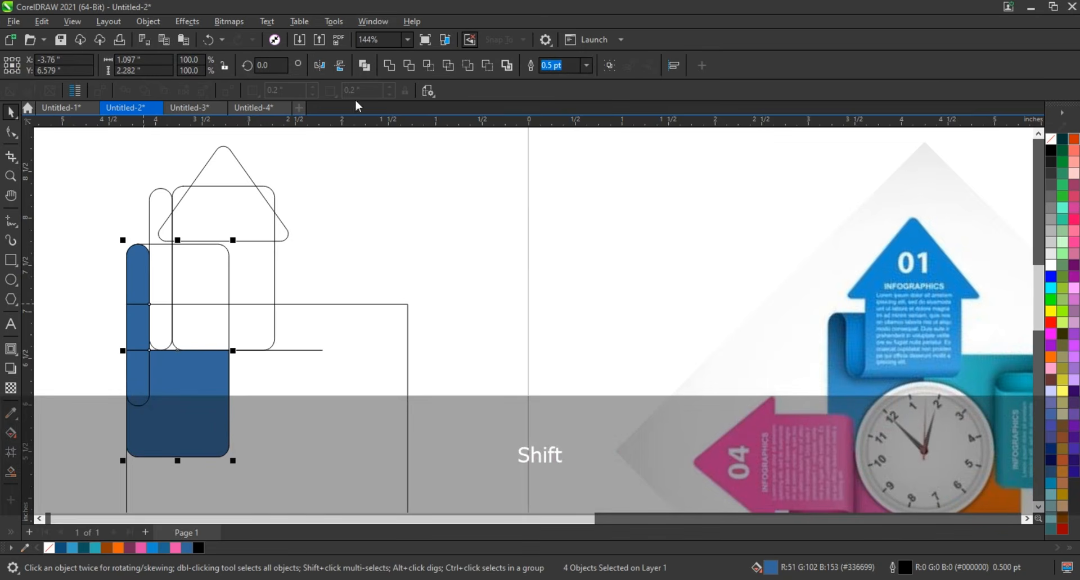
click(388, 66)
click(443, 190)
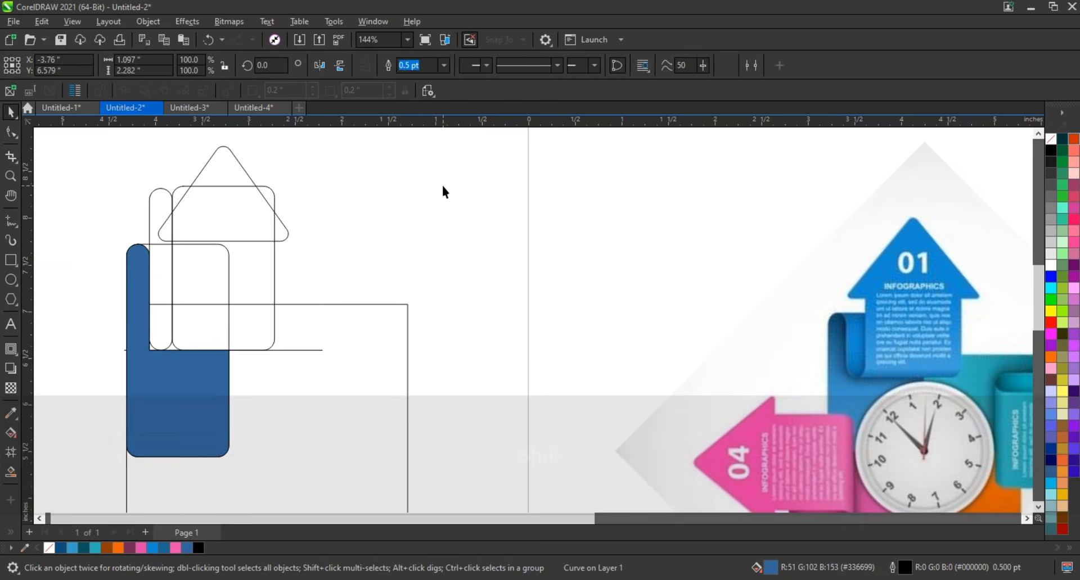
Smart-fill the small corner gap at the raised pill's lower left in blue and weld it to the back ribbon shape
click(10, 471)
click(151, 348)
key(space)
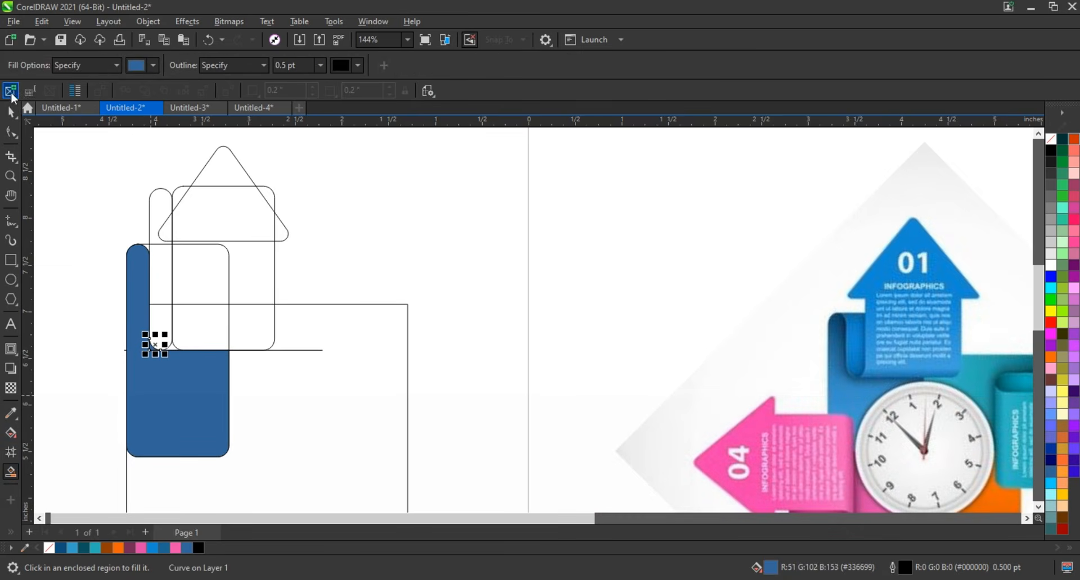
shift+click(204, 423)
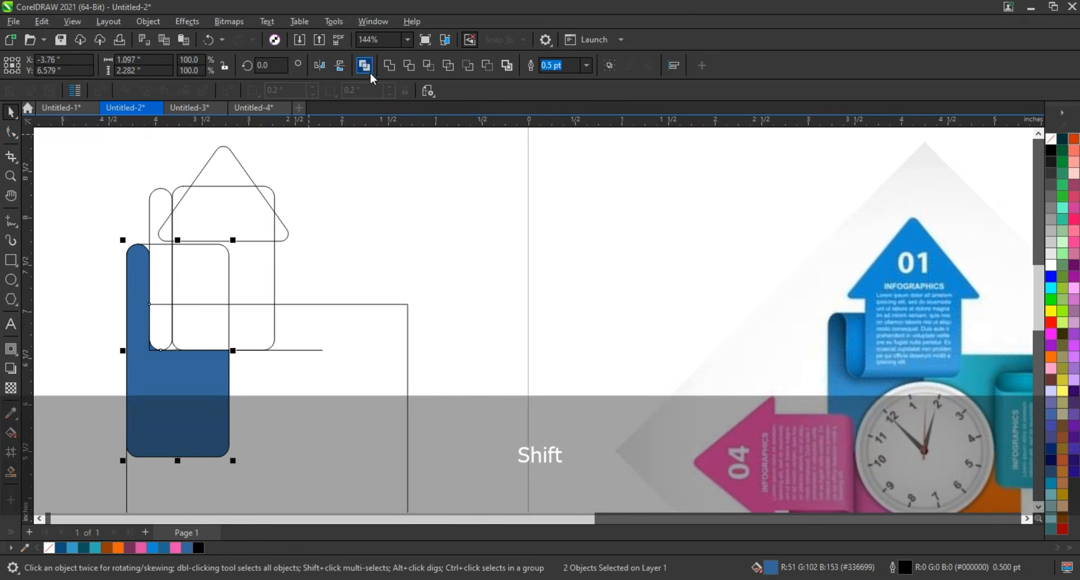
click(426, 288)
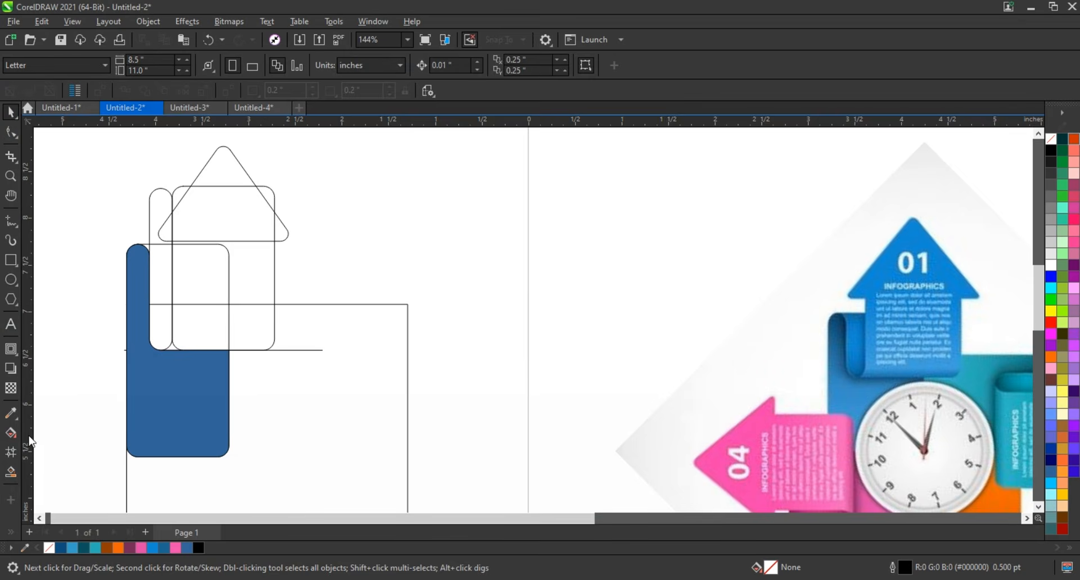
Smart-fill the arrow shaft's regions inside the upper rounded rectangle in blue, including the small gap at its lower-left corner
click(12, 474)
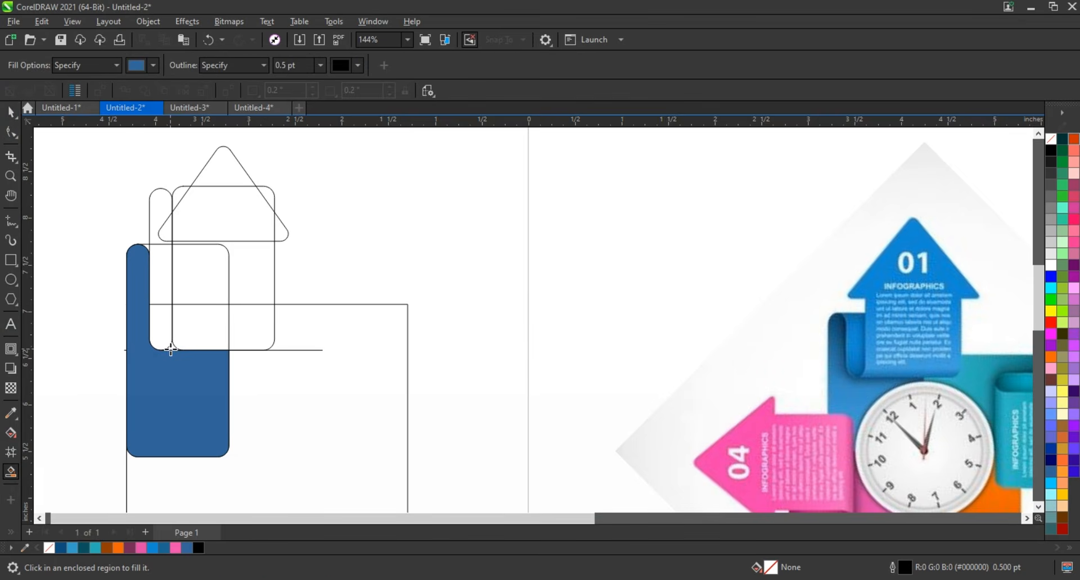
click(171, 349)
click(199, 332)
click(244, 331)
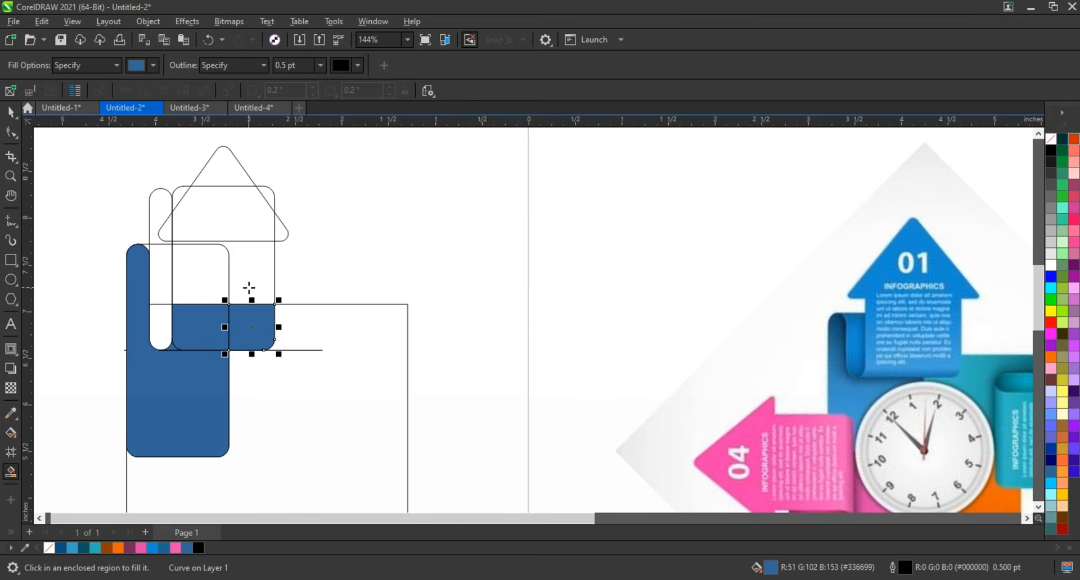
click(249, 288)
click(210, 274)
Smart-fill the rounded triangle's centre, tip and both side corners in blue as the arrowhead
click(197, 224)
click(166, 233)
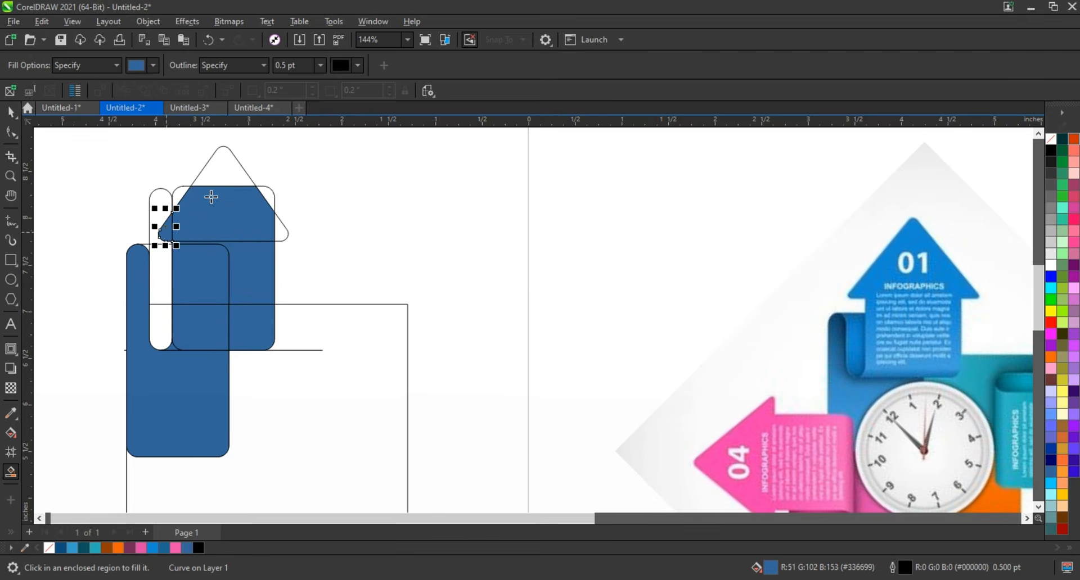
click(217, 178)
click(284, 233)
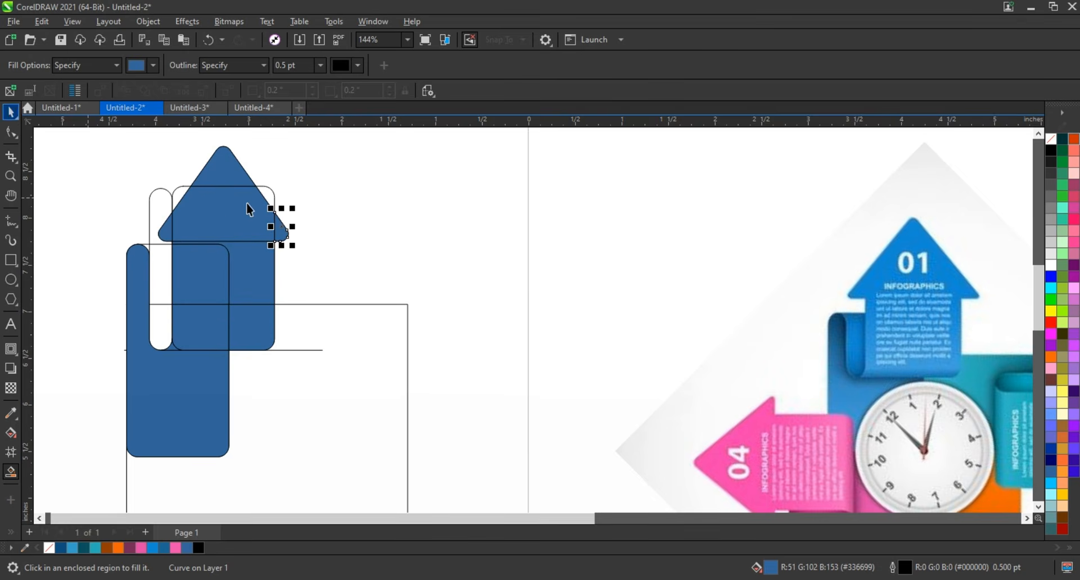
Weld the blue arrowhead pieces into one triangle
key(space)
click(231, 169)
shift+click(167, 236)
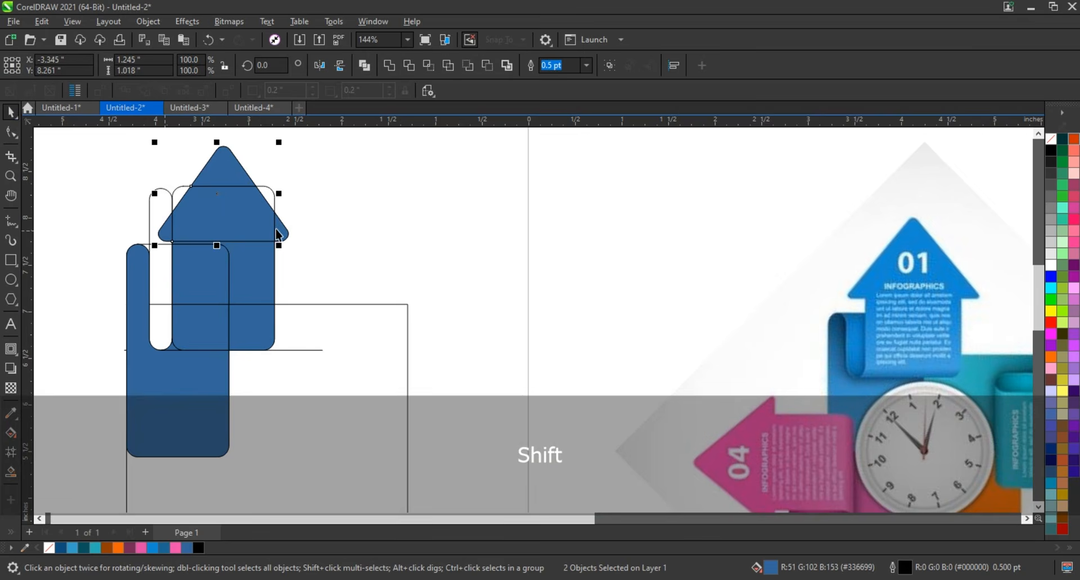
shift+click(285, 238)
click(372, 67)
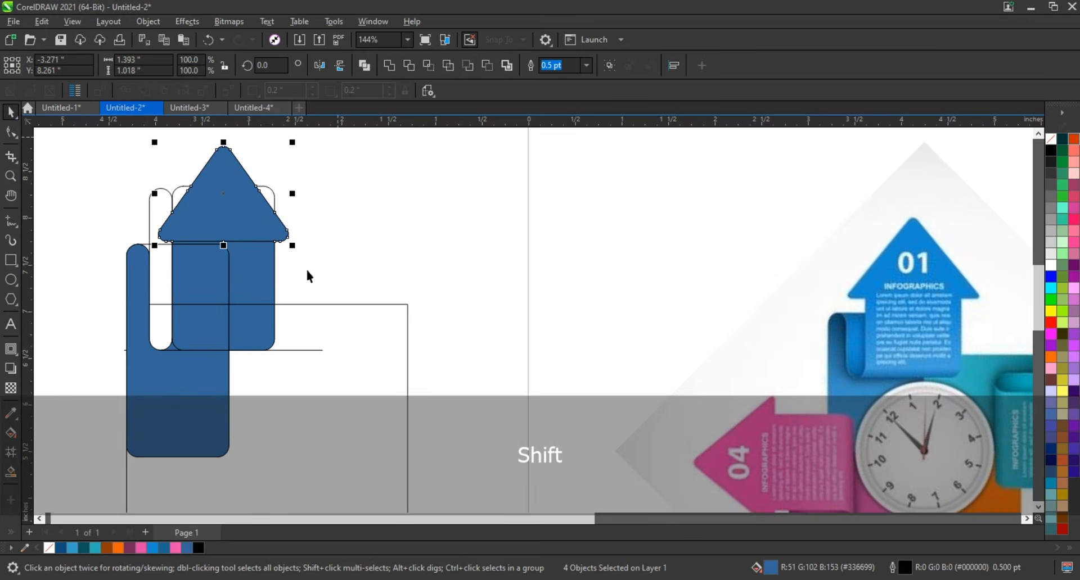
Weld the blue shaft pieces below the arrowhead and the small lower-left corner piece into one shaft
click(225, 271)
key(shift)
shift+click(211, 331)
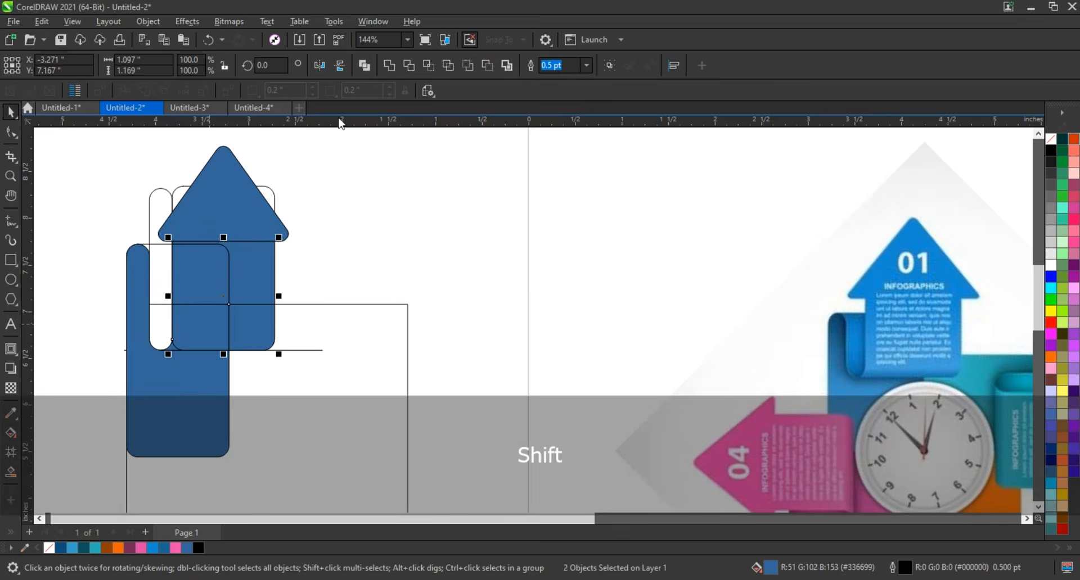
click(388, 66)
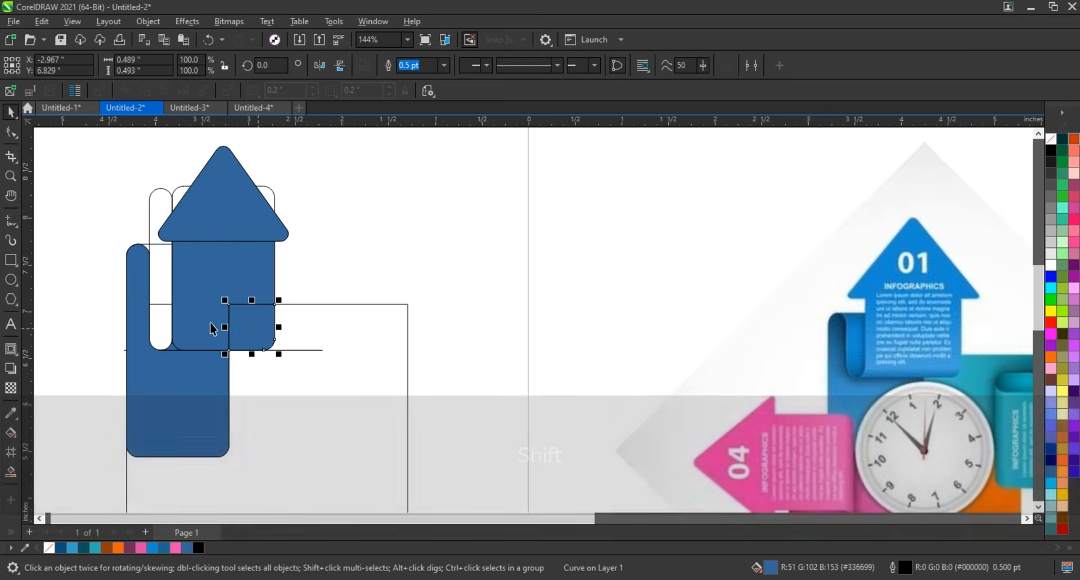
key(shift)
shift+click(172, 350)
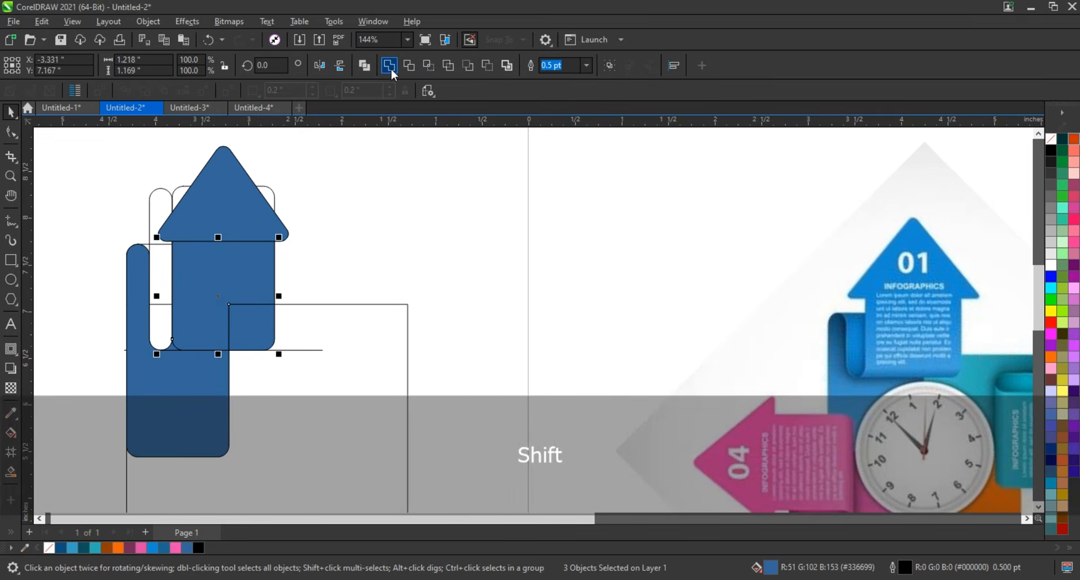
click(388, 65)
Weld the arrowhead and the shaft into a single arrow shape
click(211, 242)
key(shift)
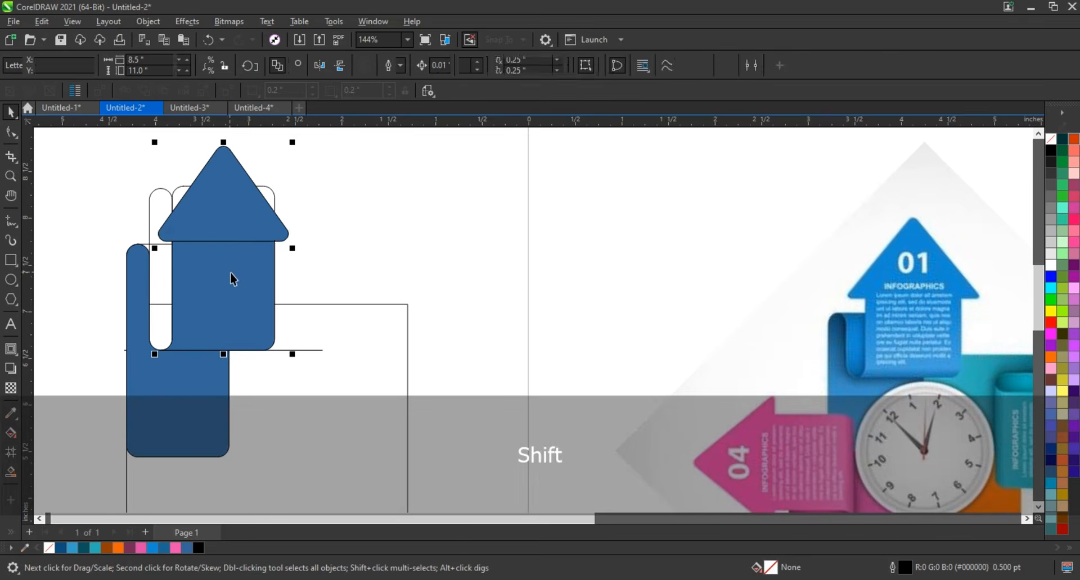
click(410, 277)
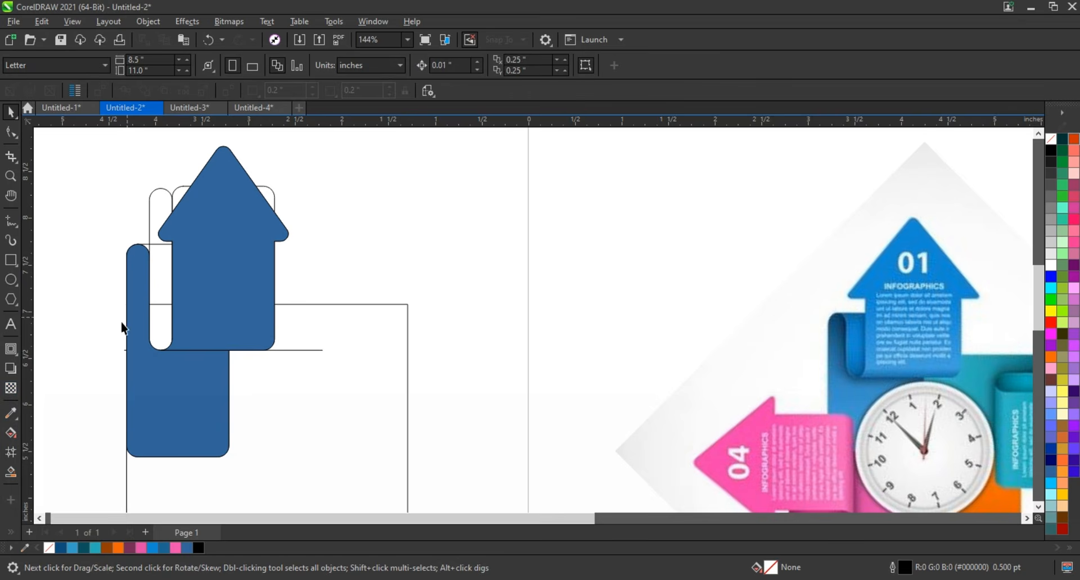
Smart-fill the empty areas of the narrow fold strip beside the arrow shaft in blue and weld them into one piece
click(10, 475)
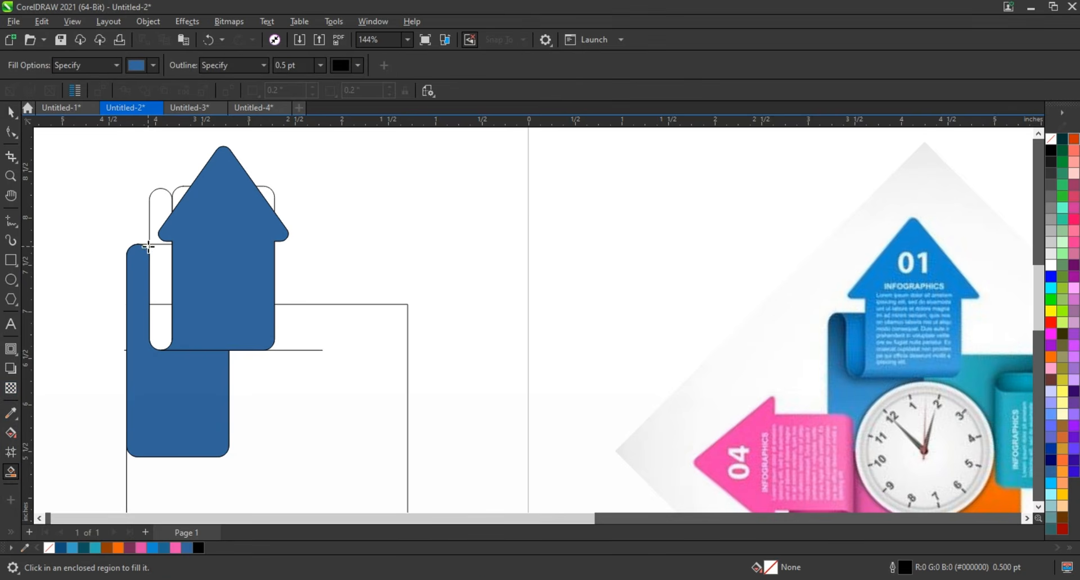
click(149, 248)
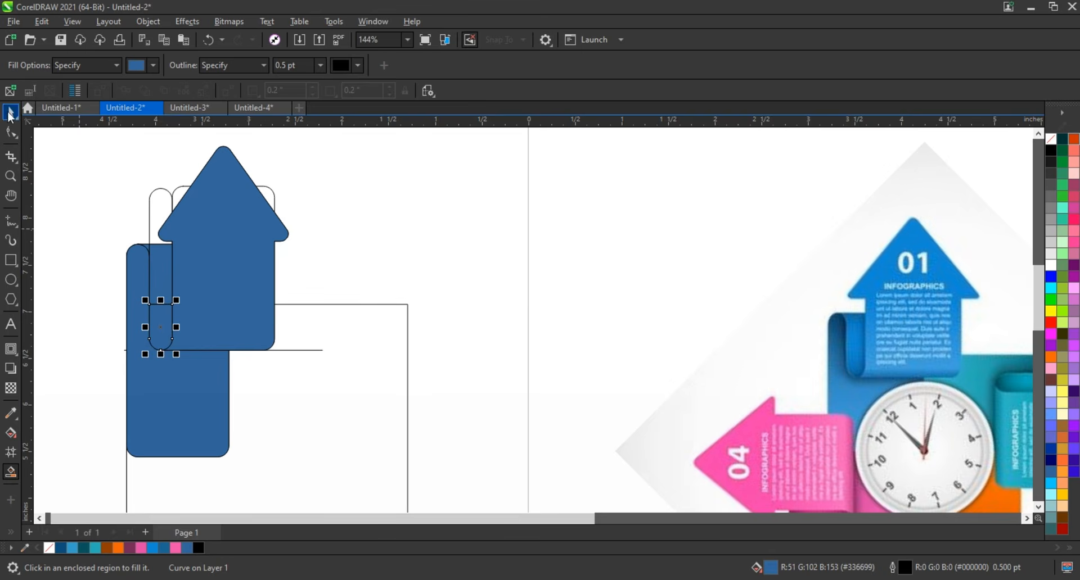
drag(171, 360, 179, 365)
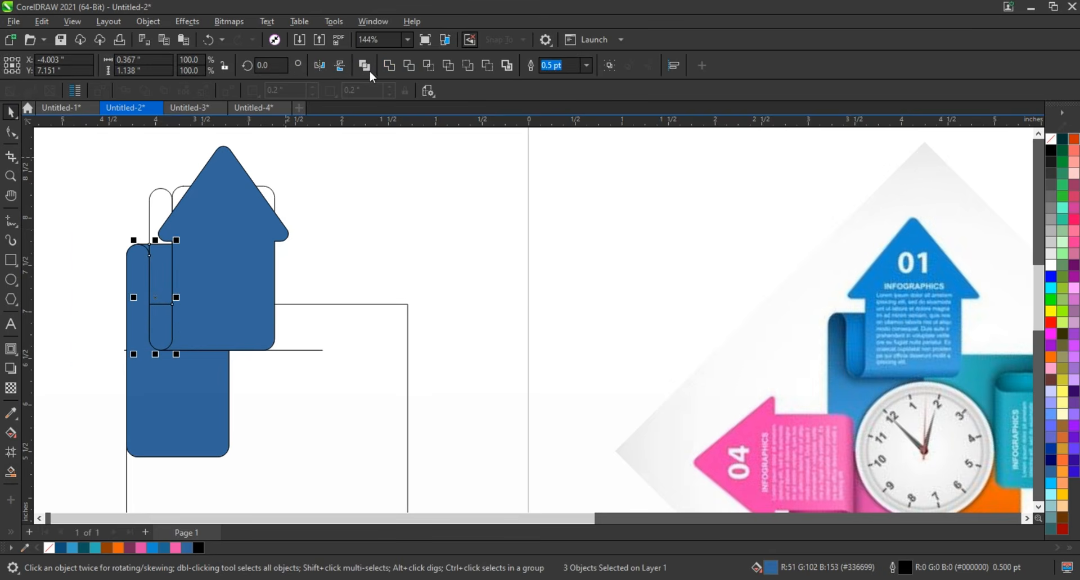
click(435, 237)
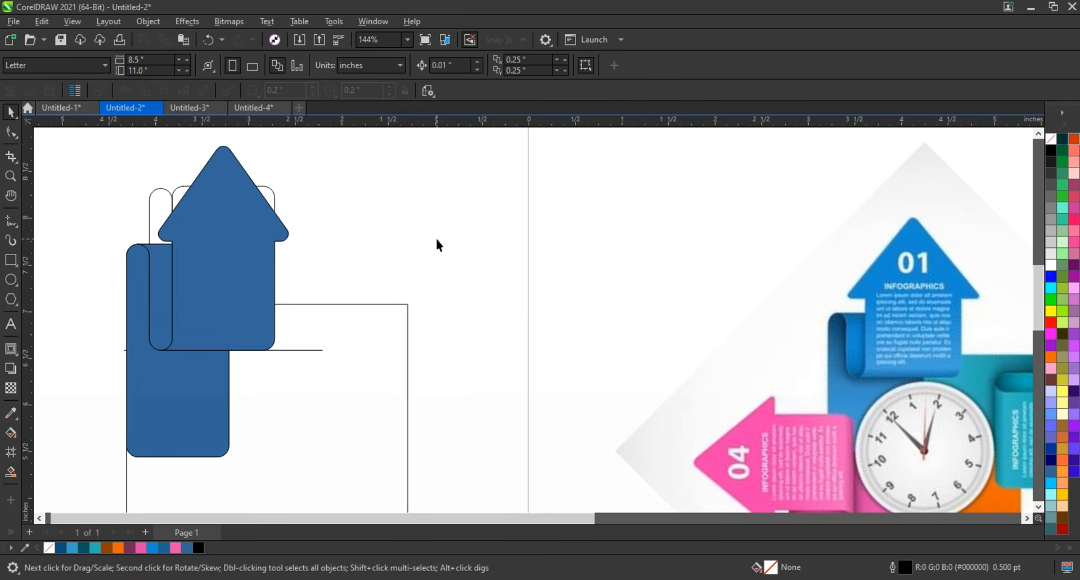
Delete the horizontal construction line and the two leftover rounded rectangle outlines behind the arrow
click(289, 351)
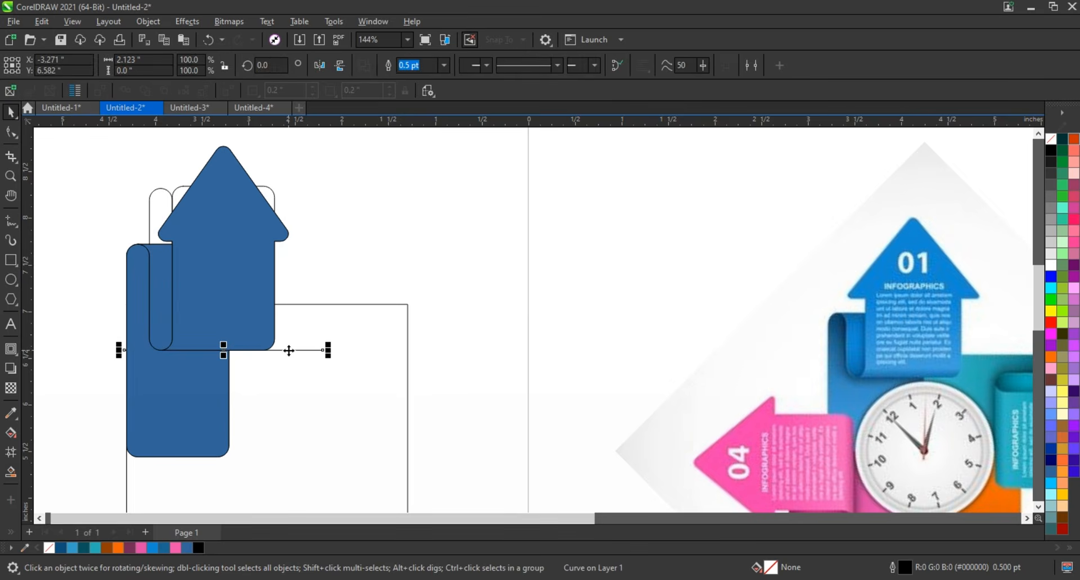
key(Delete)
click(275, 198)
key(Delete)
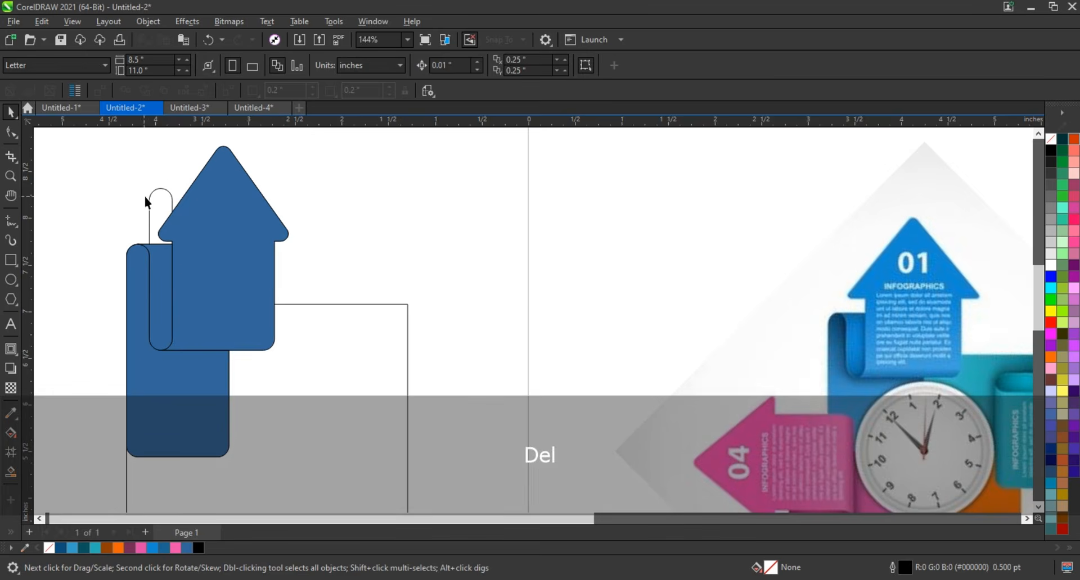
click(146, 200)
key(Delete)
scroll(120, 206, down, 2)
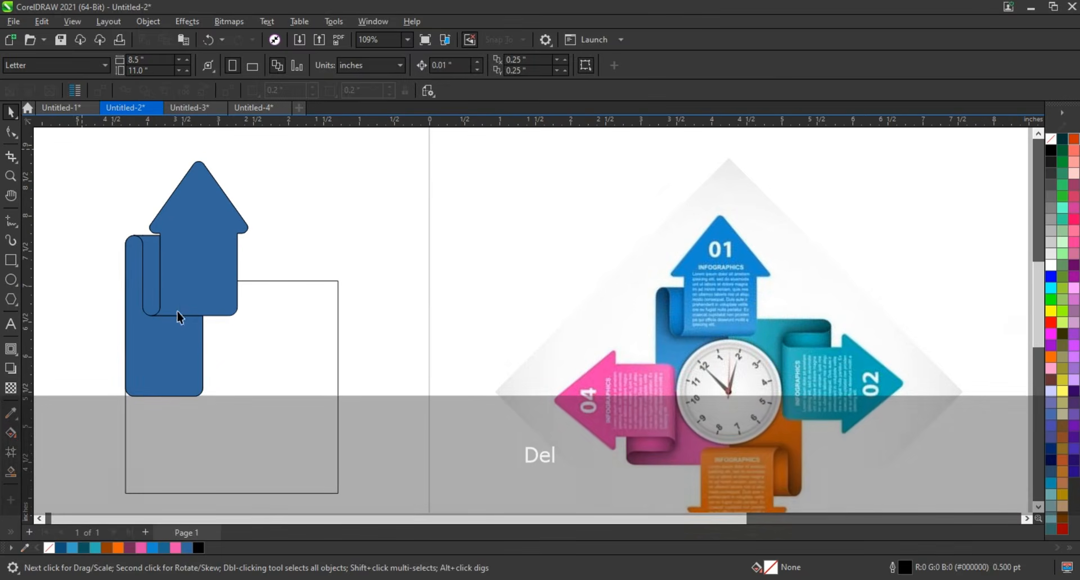
Fill all the arrow and ribbon pieces with dark blue (#0F4E7A)
drag(84, 152, 255, 407)
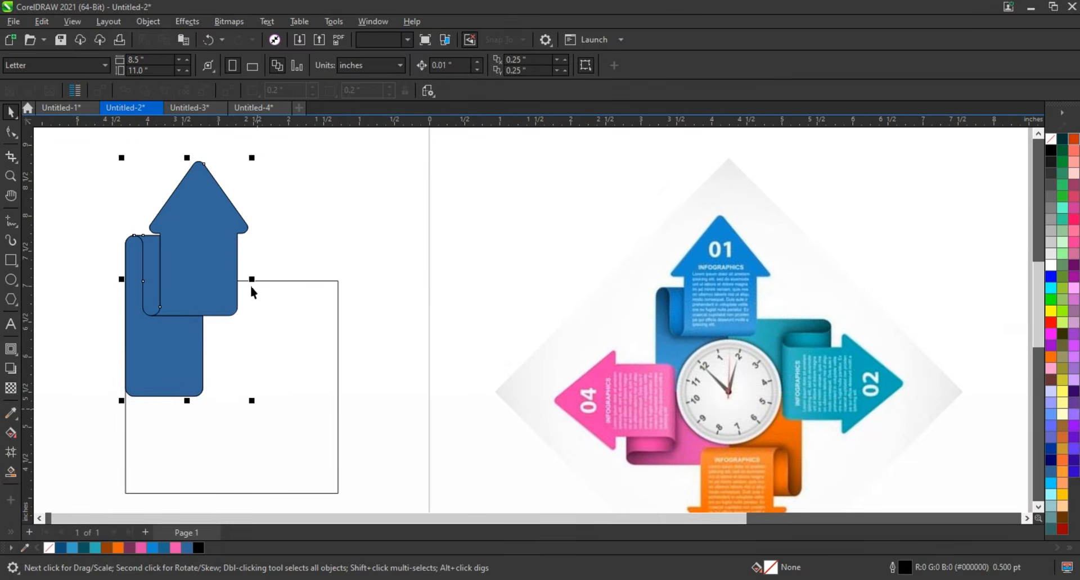
key(ctrl+g)
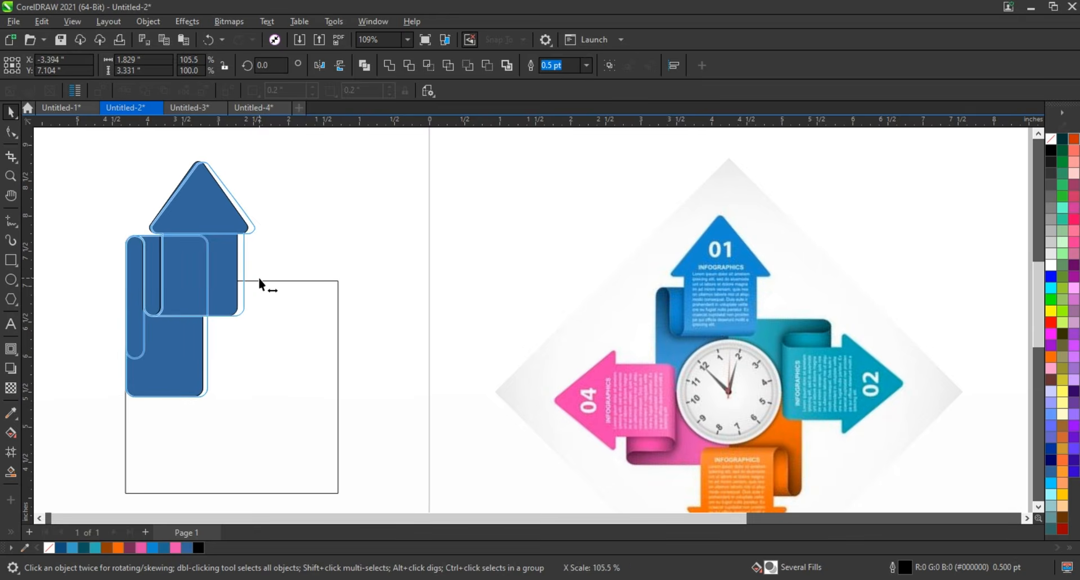
ctrl+click(253, 234)
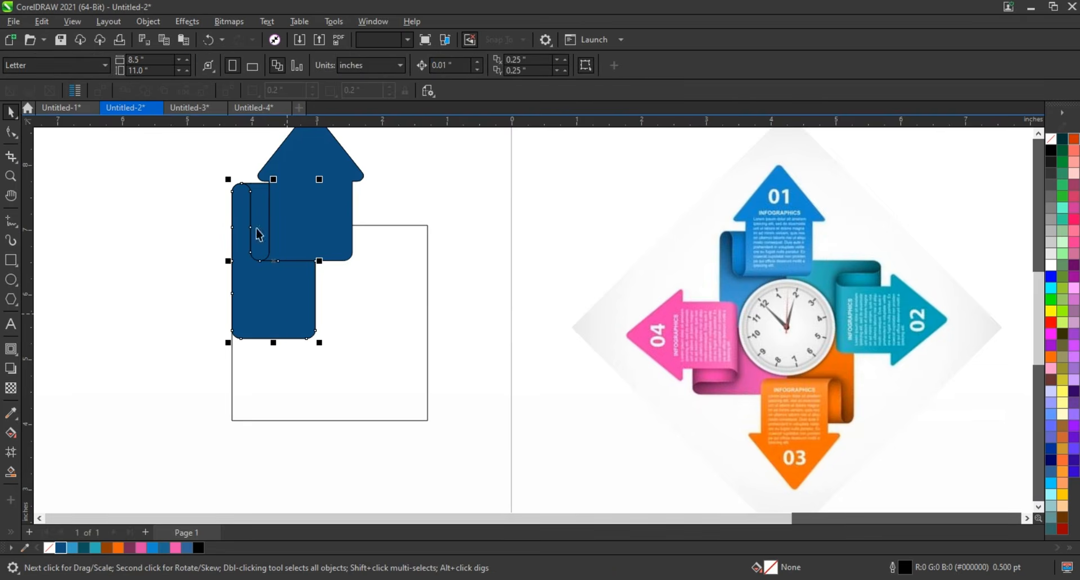
Apply a vertical fountain fill to the back ribbon, from dark blue at its upper edge down to light blue
key(g)
drag(257, 208, 259, 323)
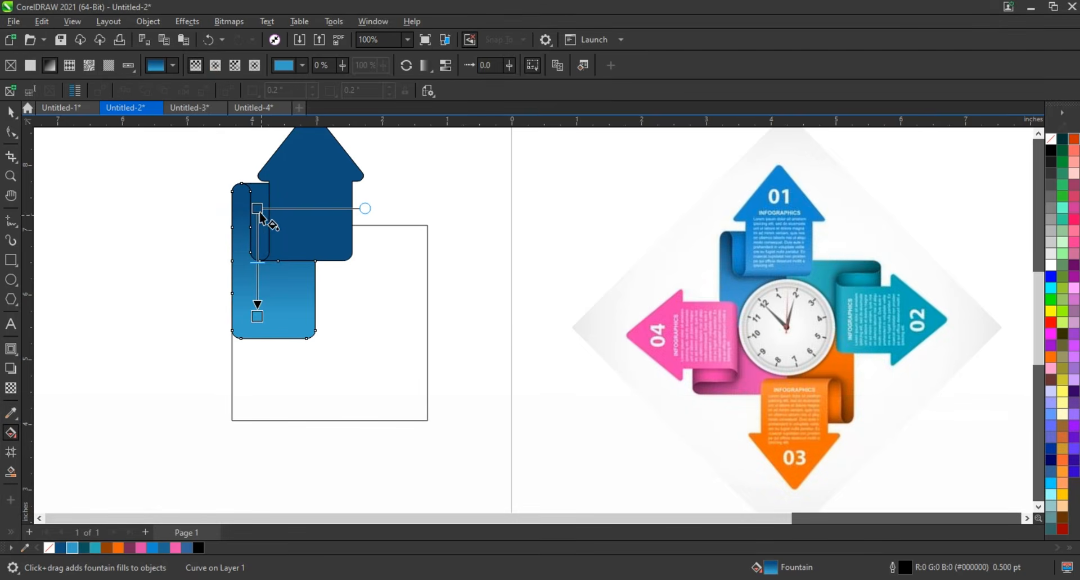
click(266, 243)
click(245, 251)
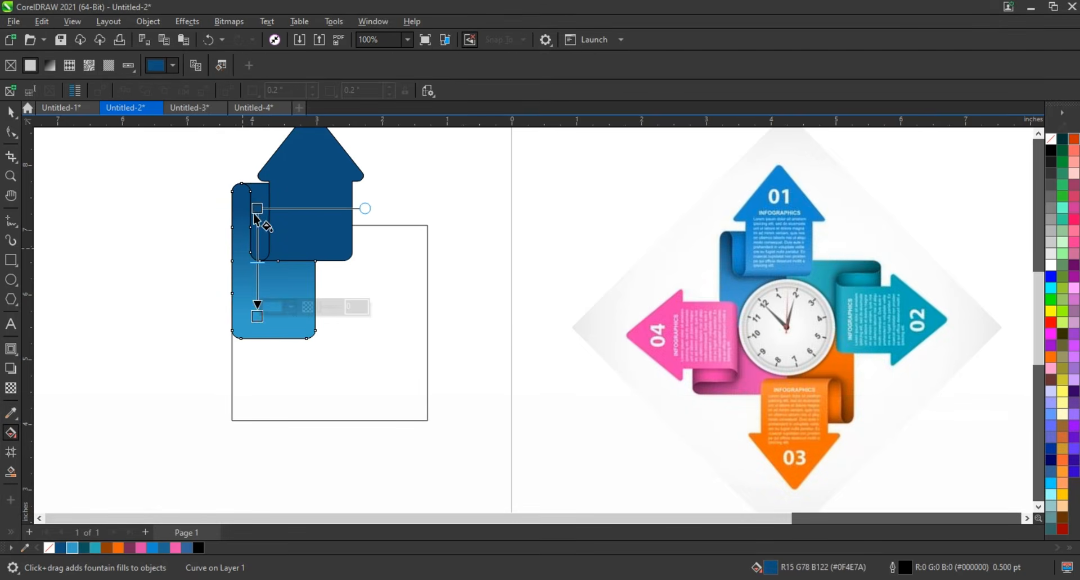
drag(257, 209, 258, 186)
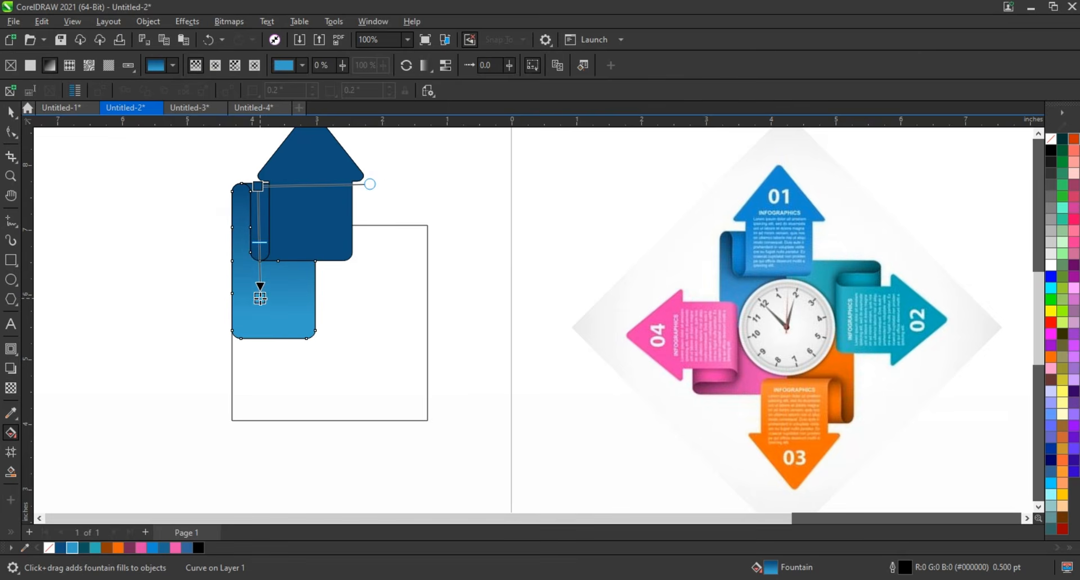
Apply a vertical fountain fill to the narrow fold strip, from dark blue at its lower end to light blue at its upper end
click(265, 228)
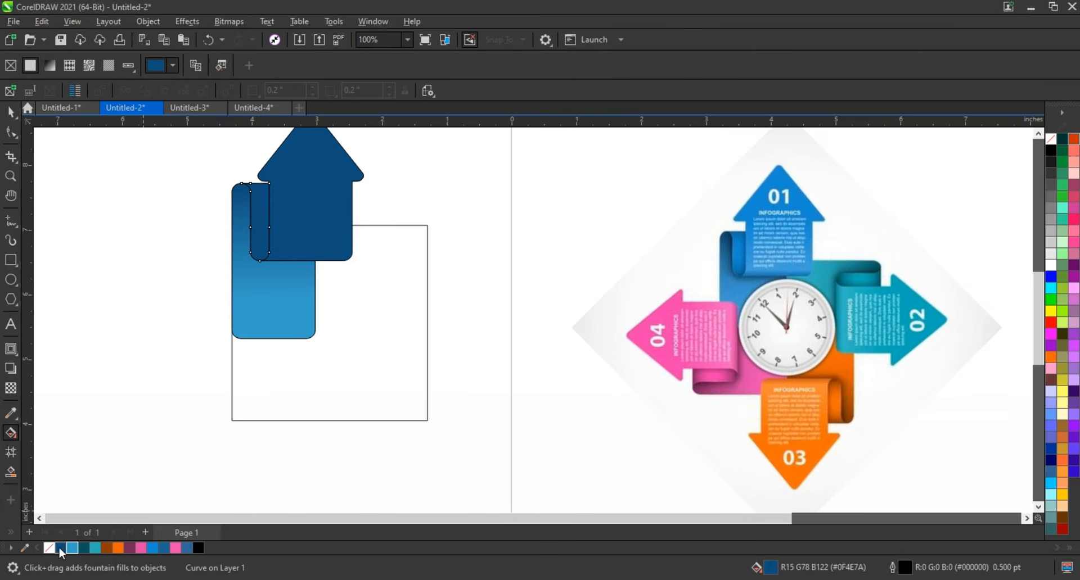
drag(256, 253, 257, 208)
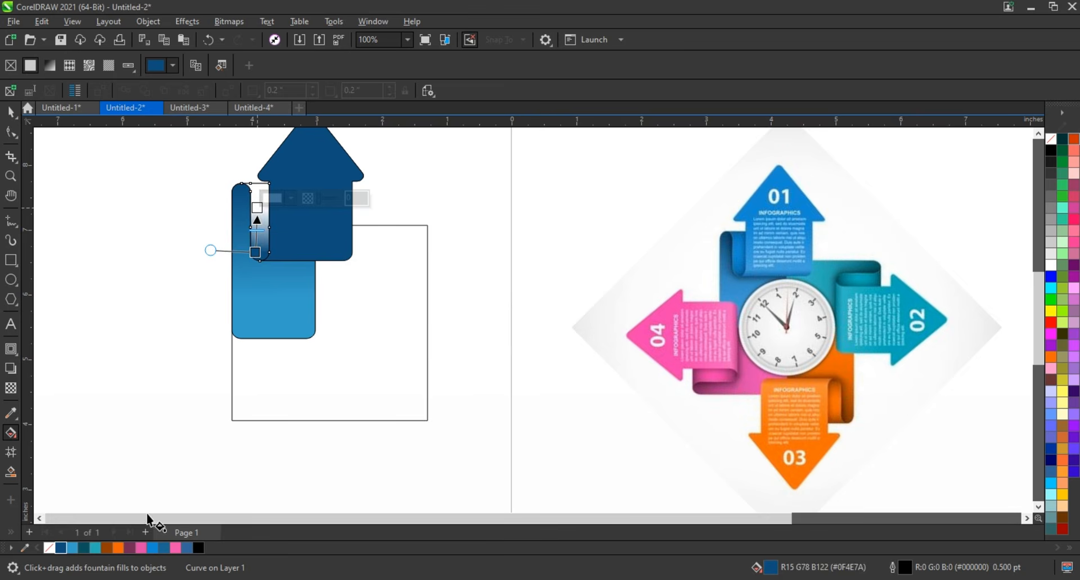
drag(79, 553, 259, 207)
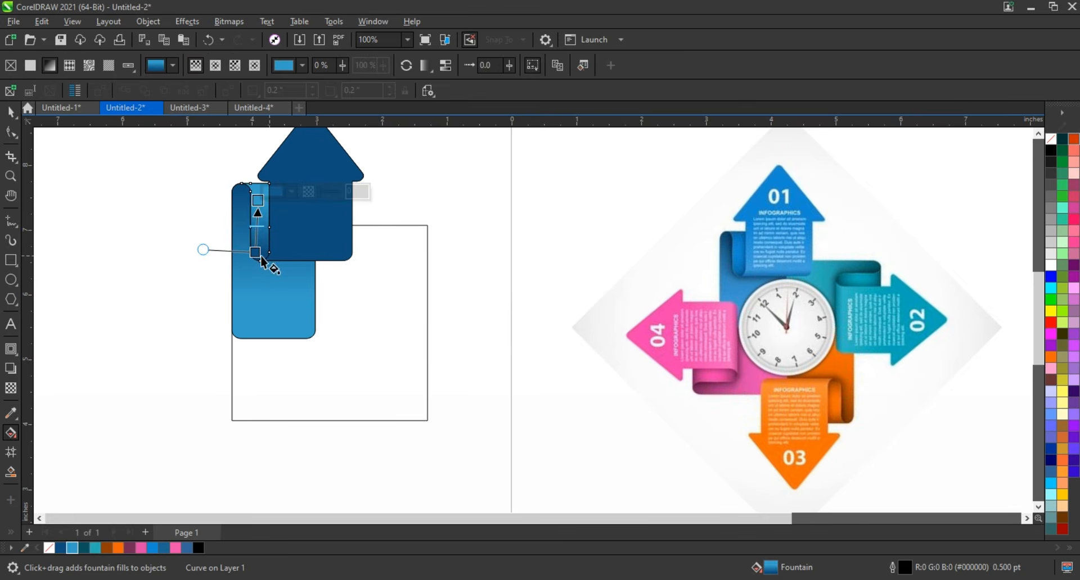
drag(255, 252, 258, 260)
drag(258, 200, 255, 185)
Apply a vertical fountain fill to the arrow, with its dark blue start placed just below the shaft
click(296, 239)
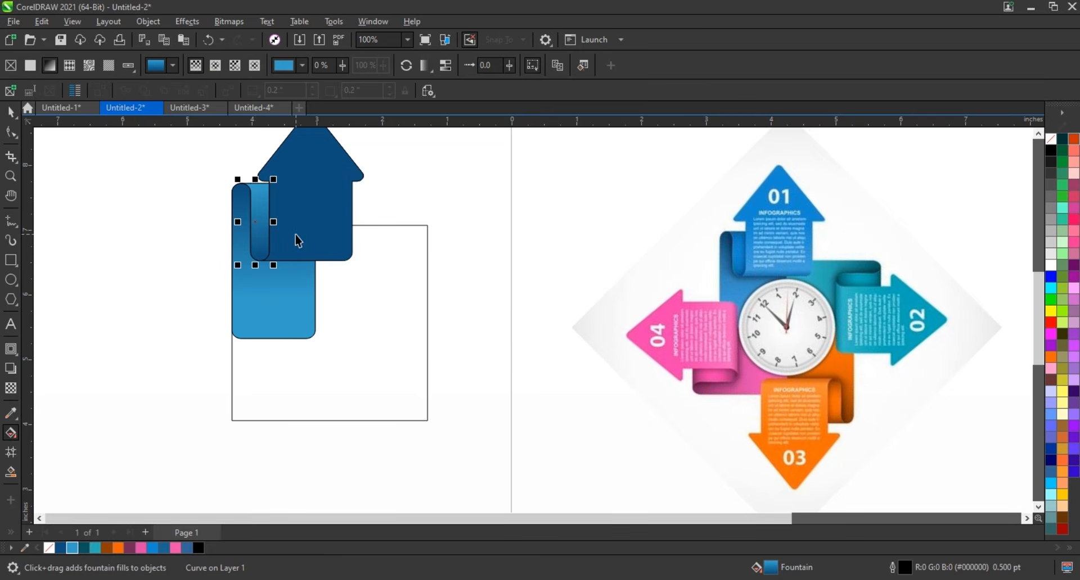
key(space)
click(1038, 135)
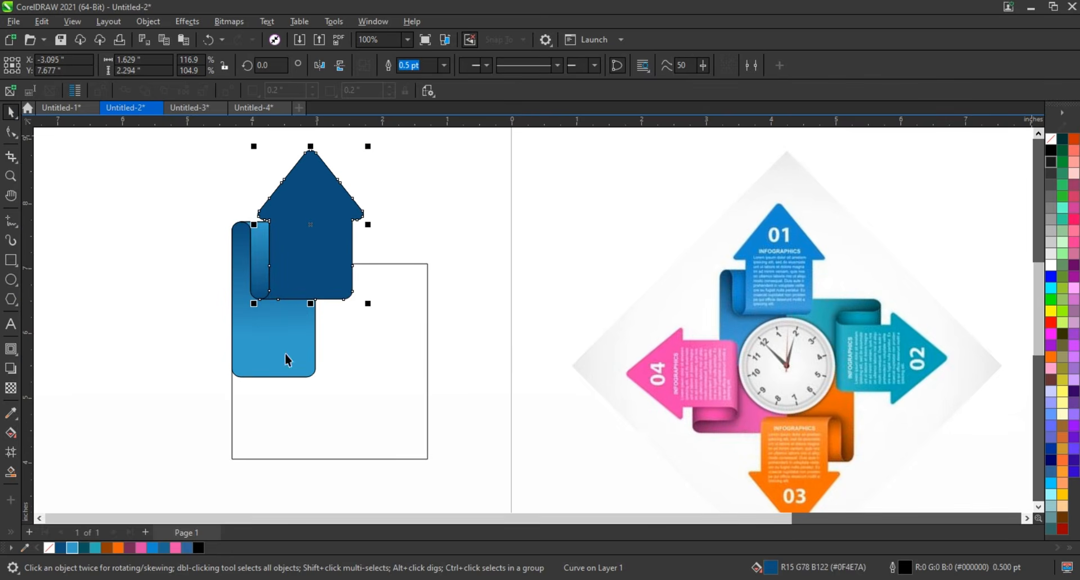
click(72, 548)
key(g)
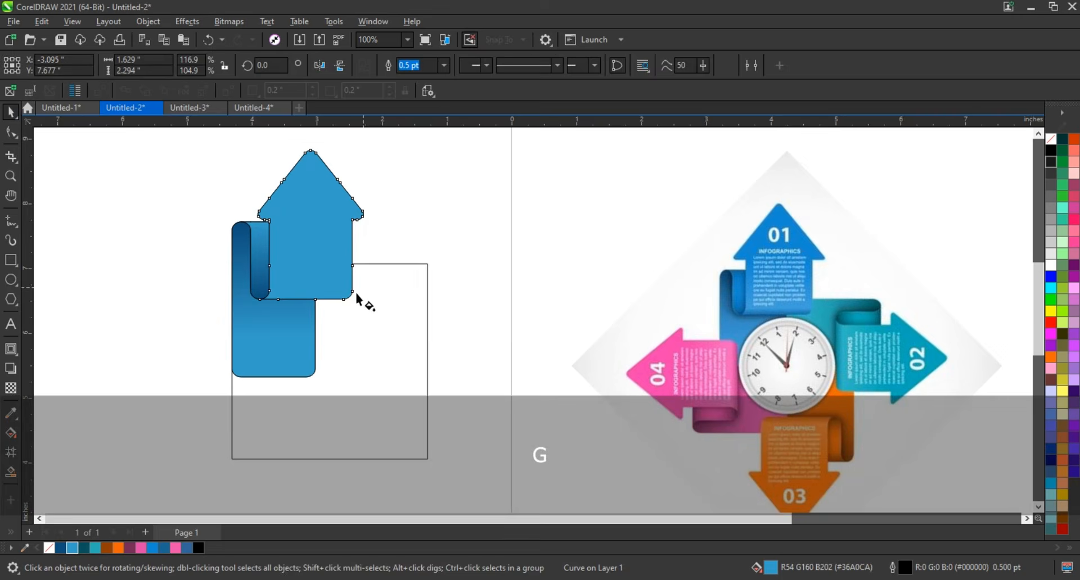
click(60, 548)
drag(313, 296, 315, 188)
drag(313, 296, 311, 318)
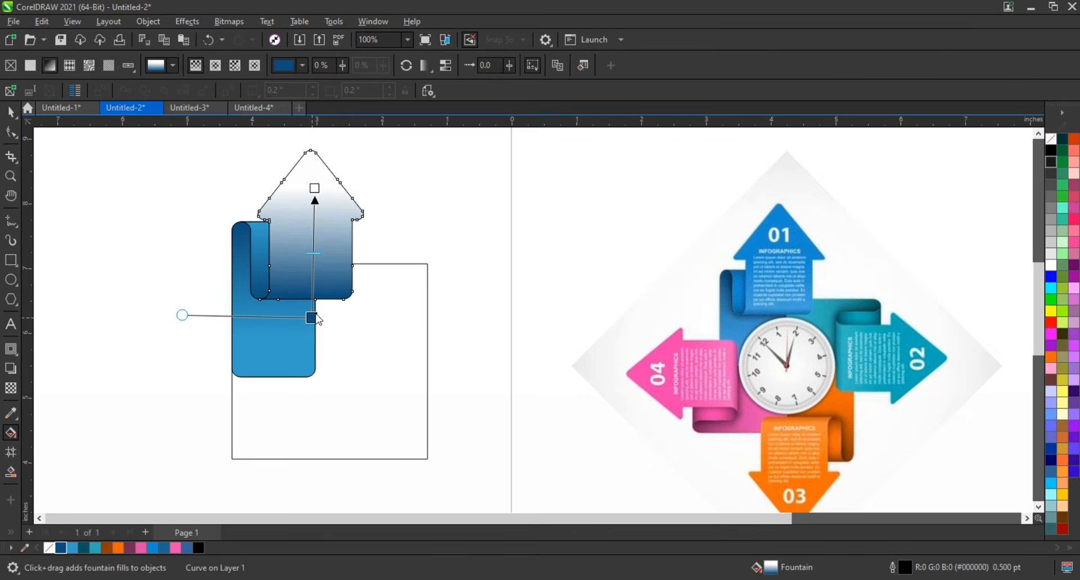
Set the upper end of the arrow's fountain fill to light blue and shift both gradient ends slightly to shorten the transition
drag(73, 548, 317, 192)
drag(311, 317, 313, 325)
drag(314, 188, 315, 208)
drag(313, 326, 313, 323)
drag(316, 209, 317, 219)
Remove the outline from all the arrow and ribbon pieces
key(space)
drag(179, 137, 373, 404)
right_click(1049, 144)
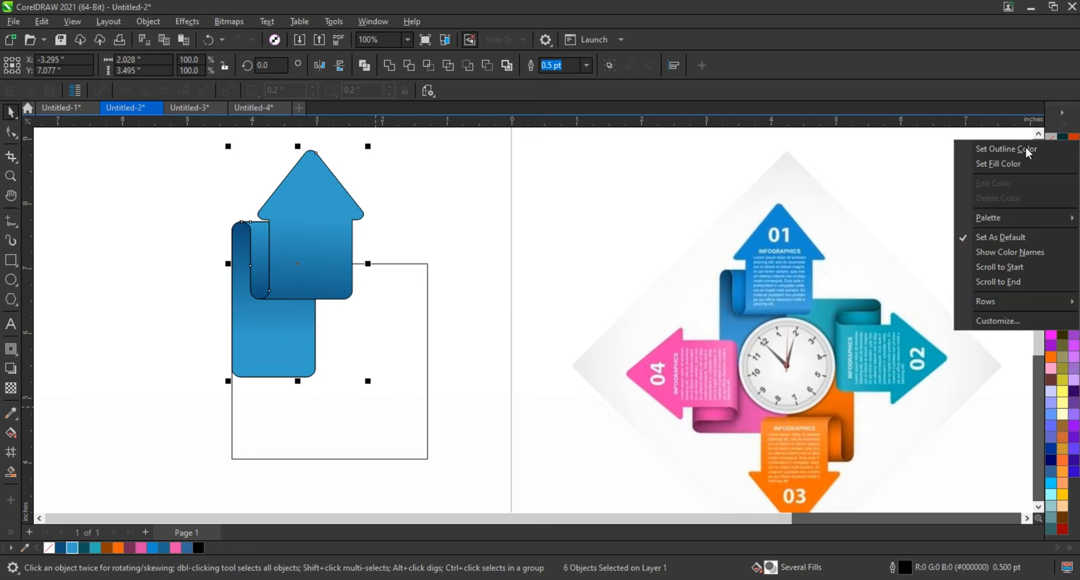
click(1006, 149)
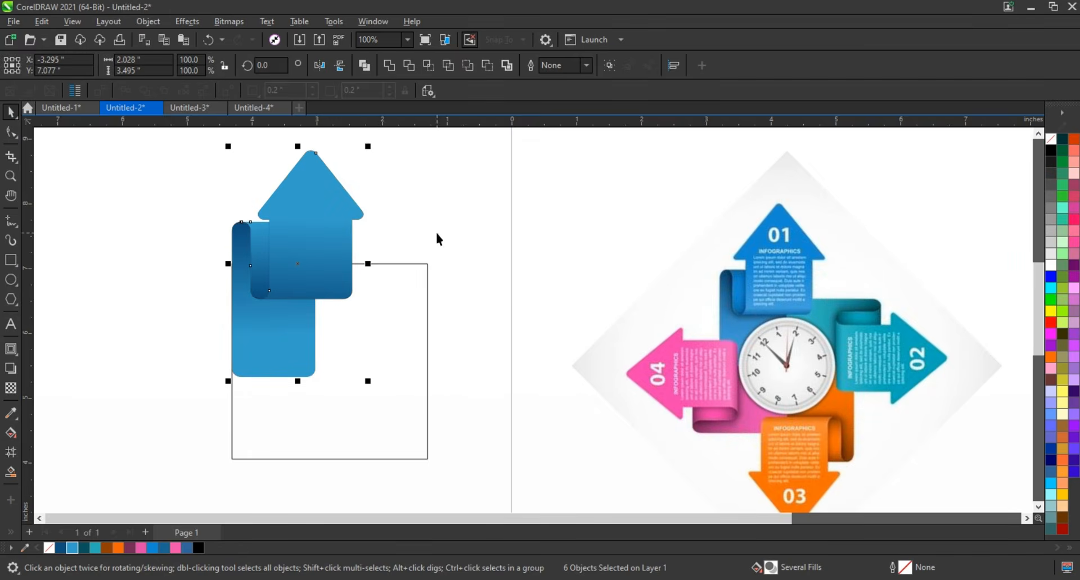
Tilt the fold strip's gradient towards the shaft edge and move the arrow gradient's dark start further below the shaft
click(265, 281)
key(g)
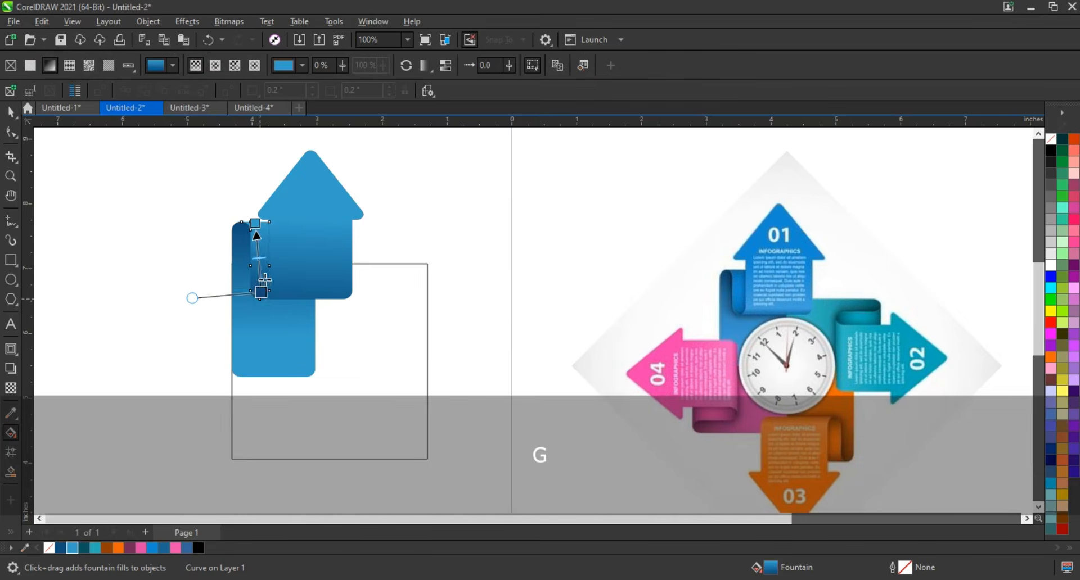
mouse_move(261, 291)
mouse_down()
mouse_move(269, 260)
mouse_move(271, 277)
mouse_up()
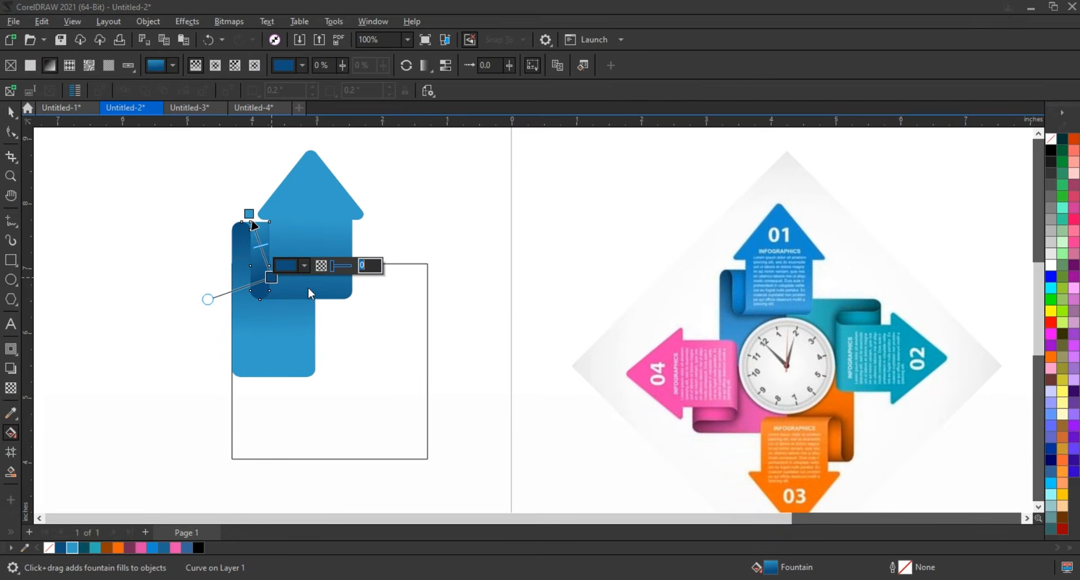
click(310, 293)
drag(314, 317, 313, 347)
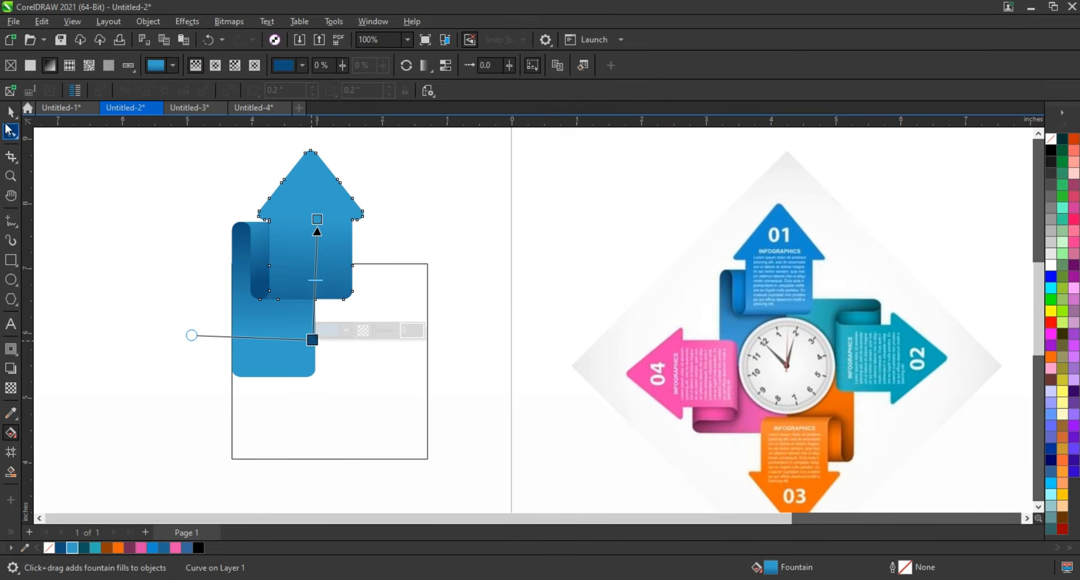
click(10, 112)
click(127, 209)
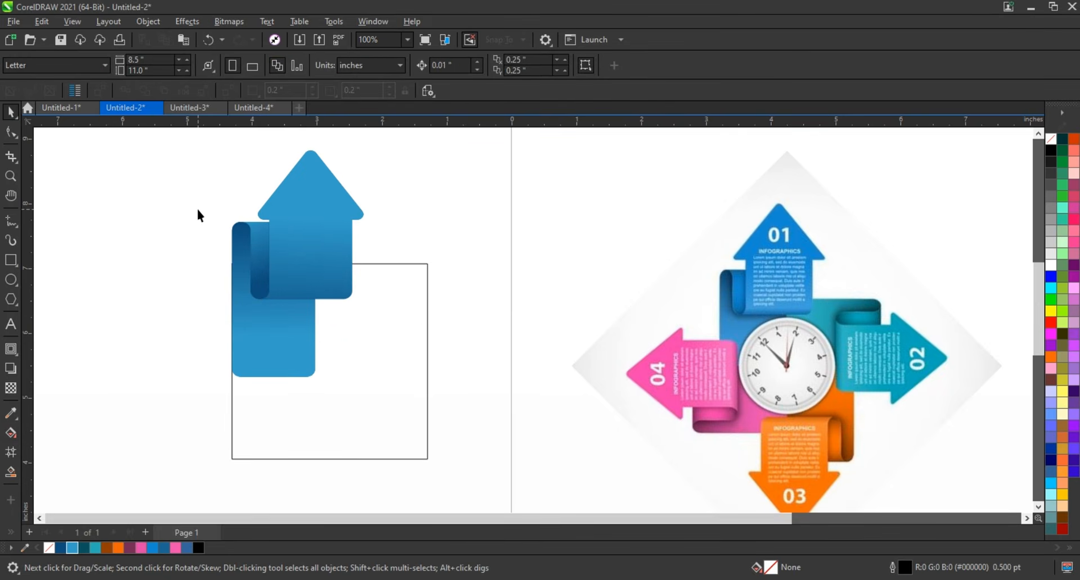
Group the arrow pieces, duplicate the group, mirror the copy horizontally and vertically, and move it below the original
drag(184, 141, 367, 399)
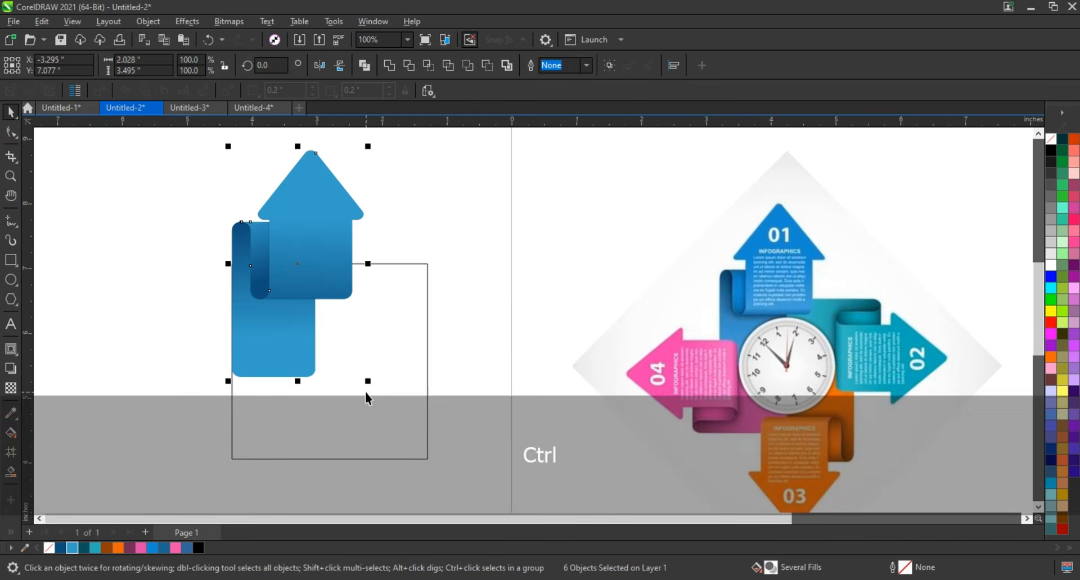
key(ctrl+g)
key(KP_Add)
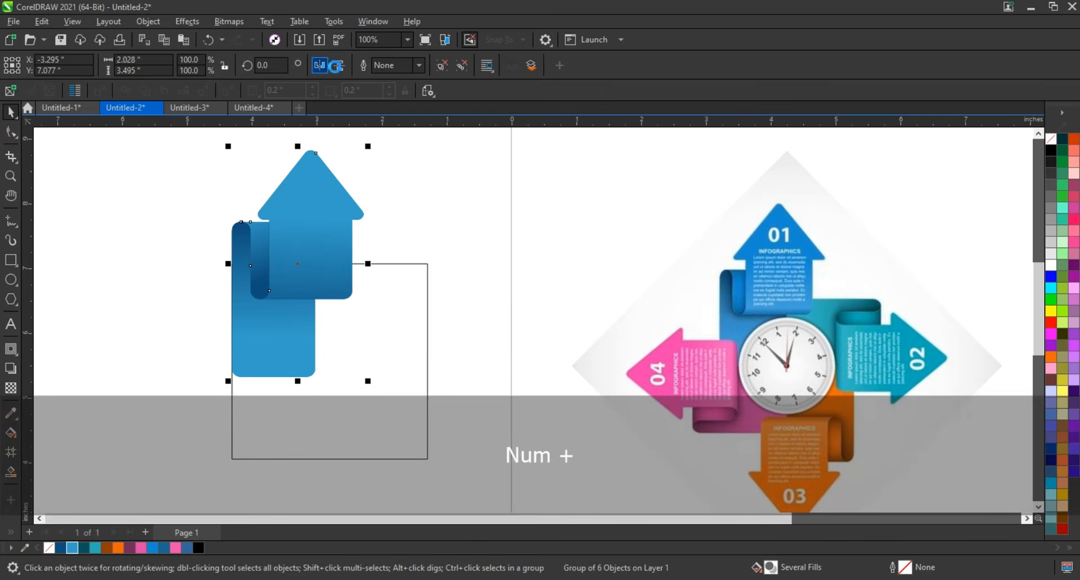
click(319, 66)
click(340, 66)
drag(331, 216, 333, 381)
Align the flipped arrow's right edge with the construction square and move the arrow slightly further down
shift+click(409, 370)
key(e)
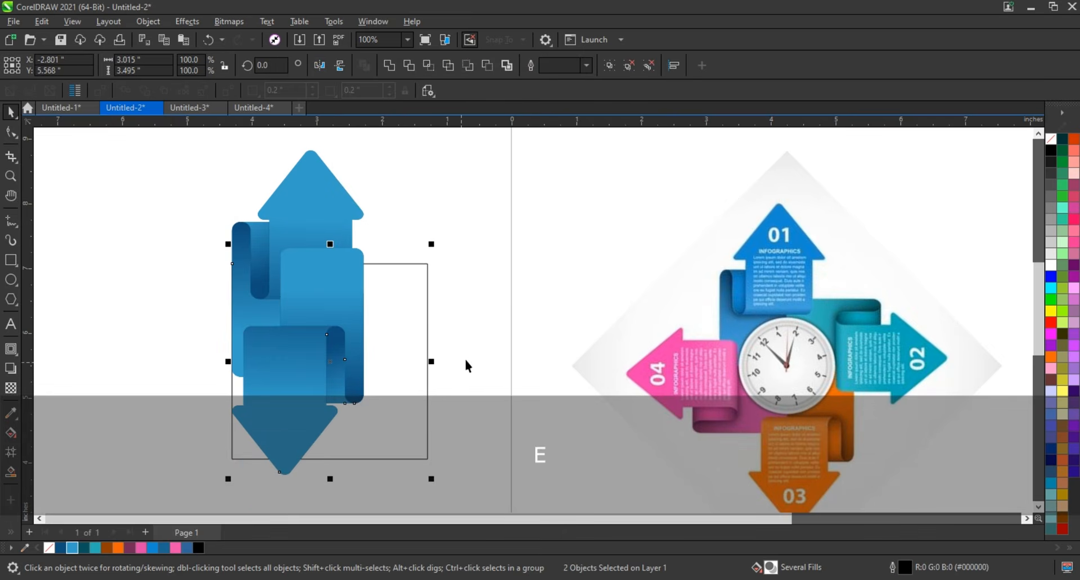
key(r)
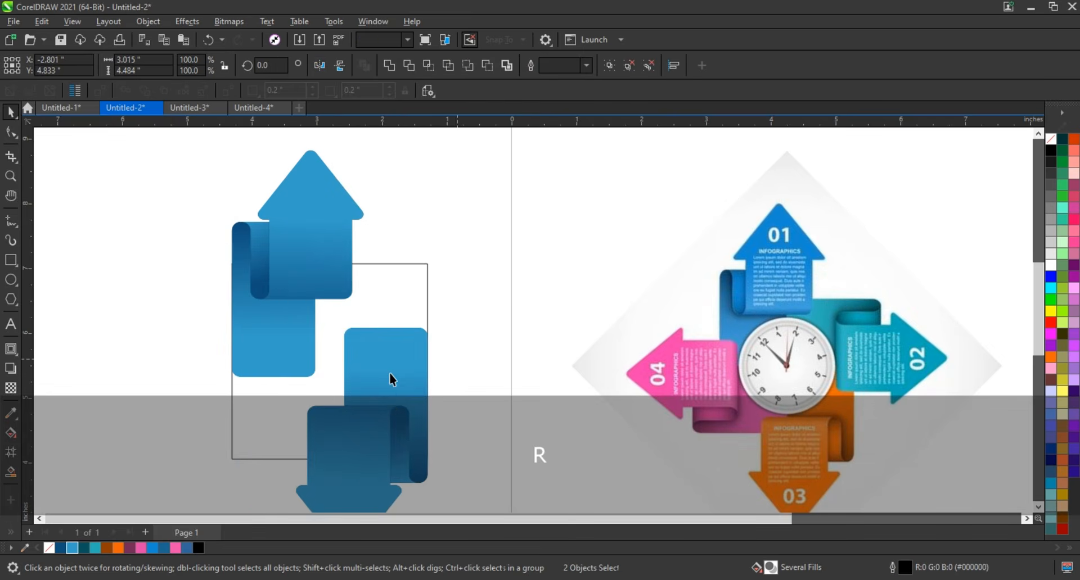
click(400, 371)
drag(410, 367, 409, 375)
shift+click(422, 306)
key(r)
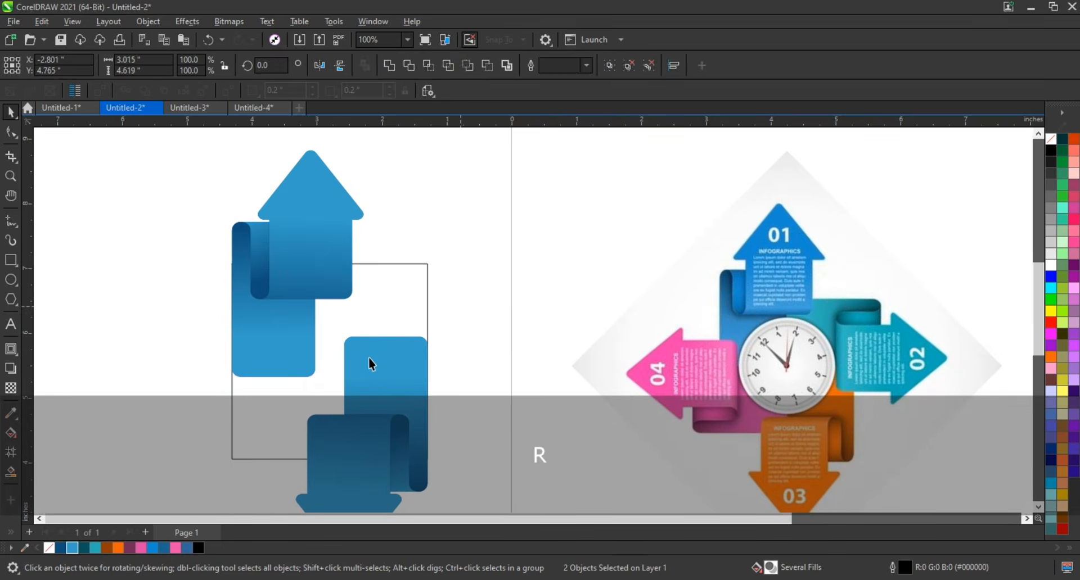
Rotate a copy of both arrows 90 degrees clockwise about their common centre to create the left- and right-pointing arrows
click(369, 357)
shift+click(335, 210)
click(335, 210)
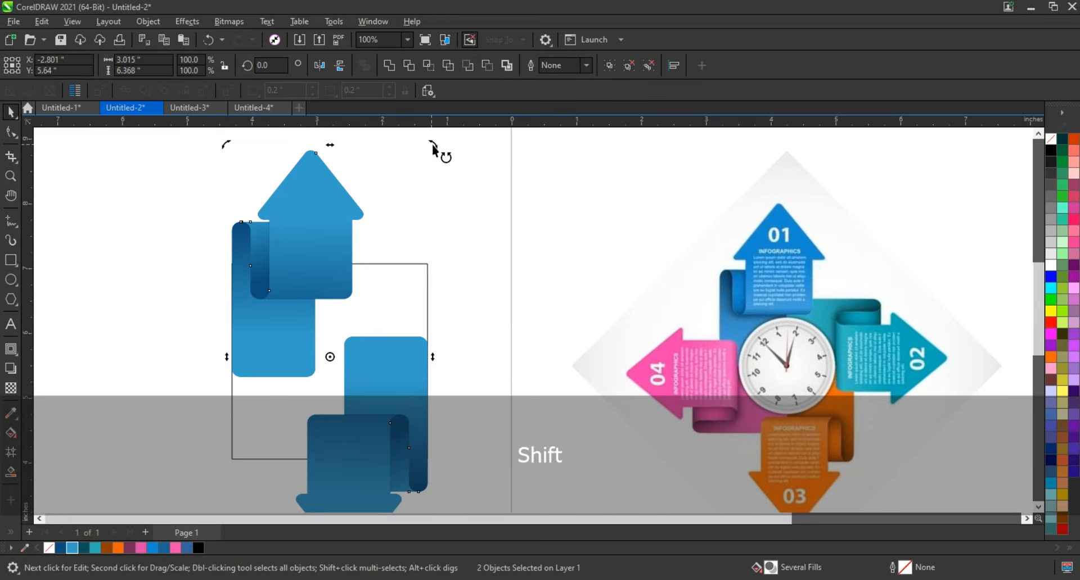
drag(434, 149, 432, 416)
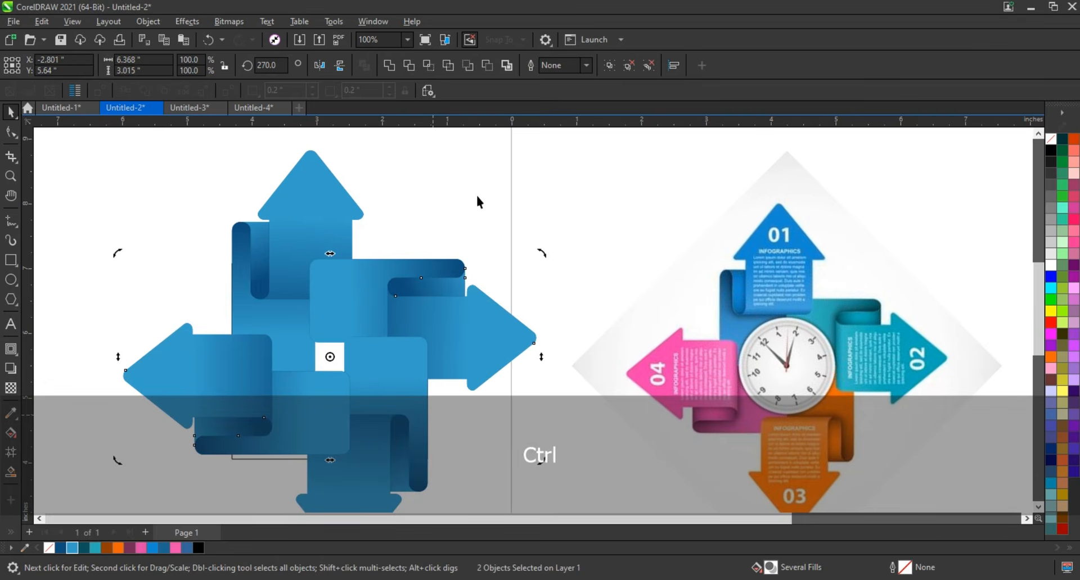
Send the right-pointing arrow to the back of the layer and delete the construction square
click(426, 307)
key(shift+Next)
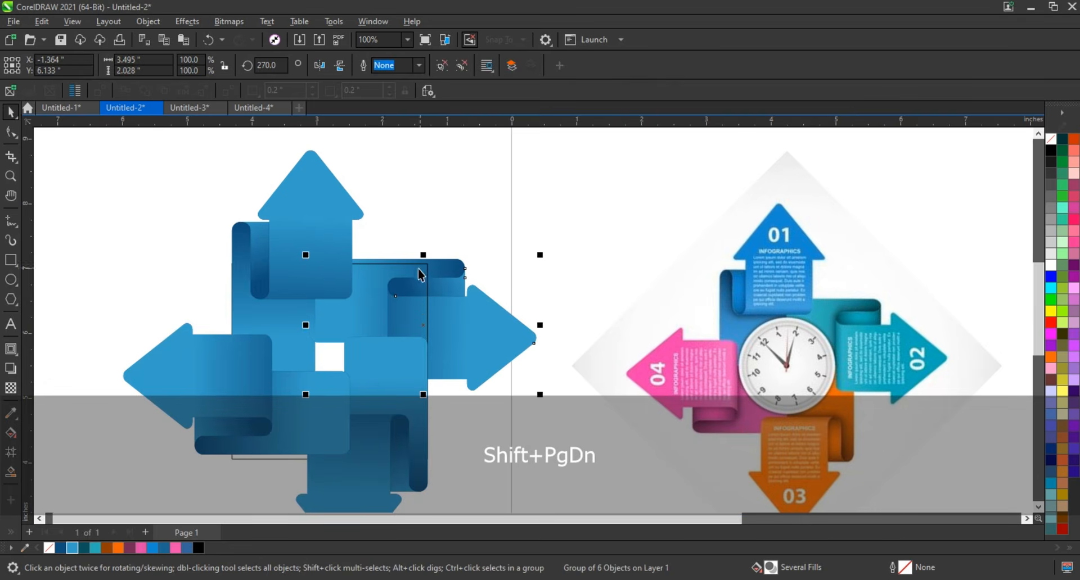
click(422, 274)
key(Delete)
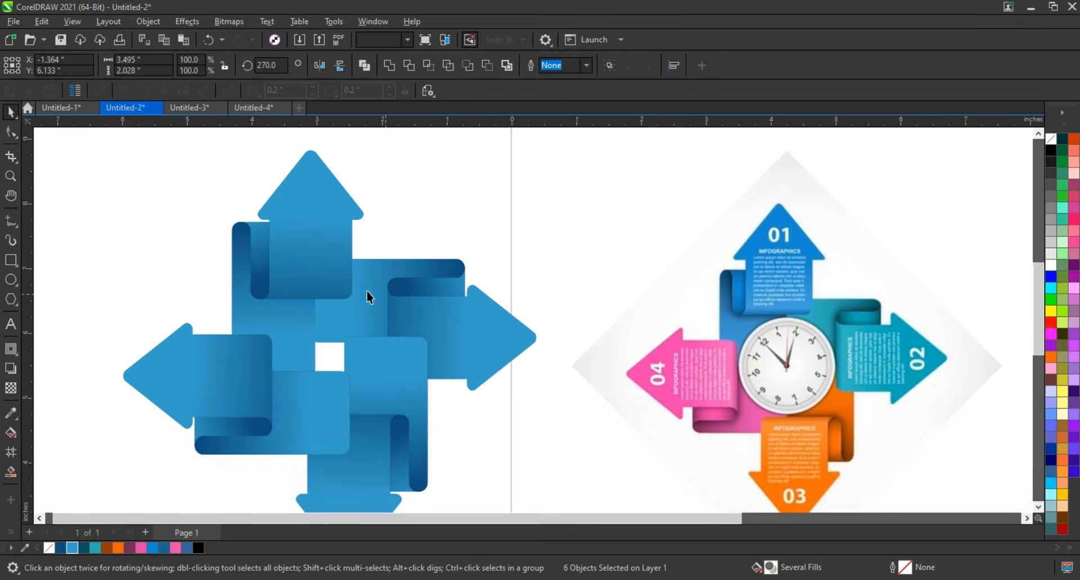
Recolour the right-pointing arrow's back ribbon with a dark teal to teal fountain fill, keeping the dark end at the fold
click(384, 314)
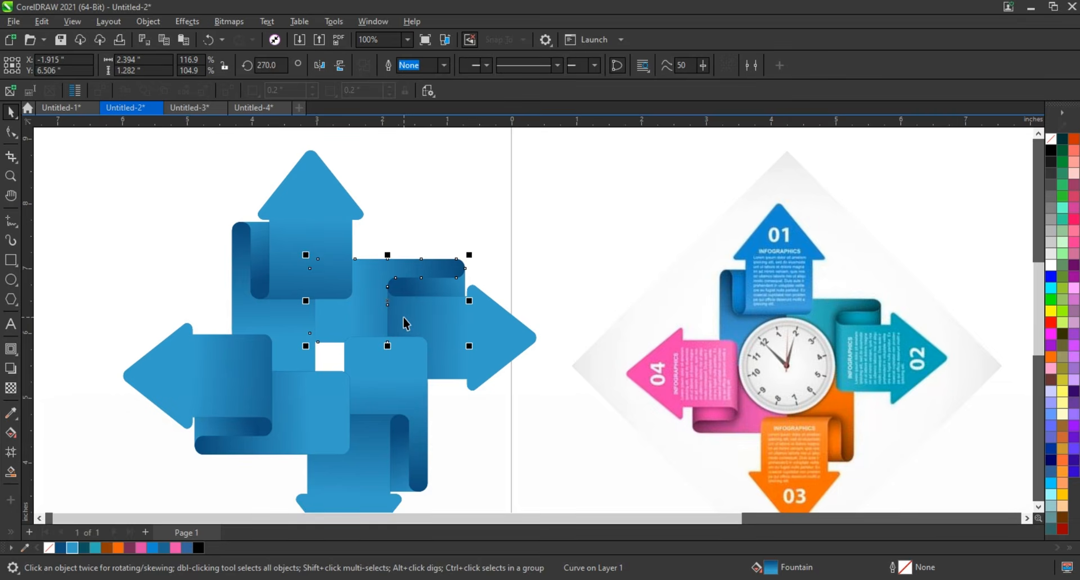
key(g)
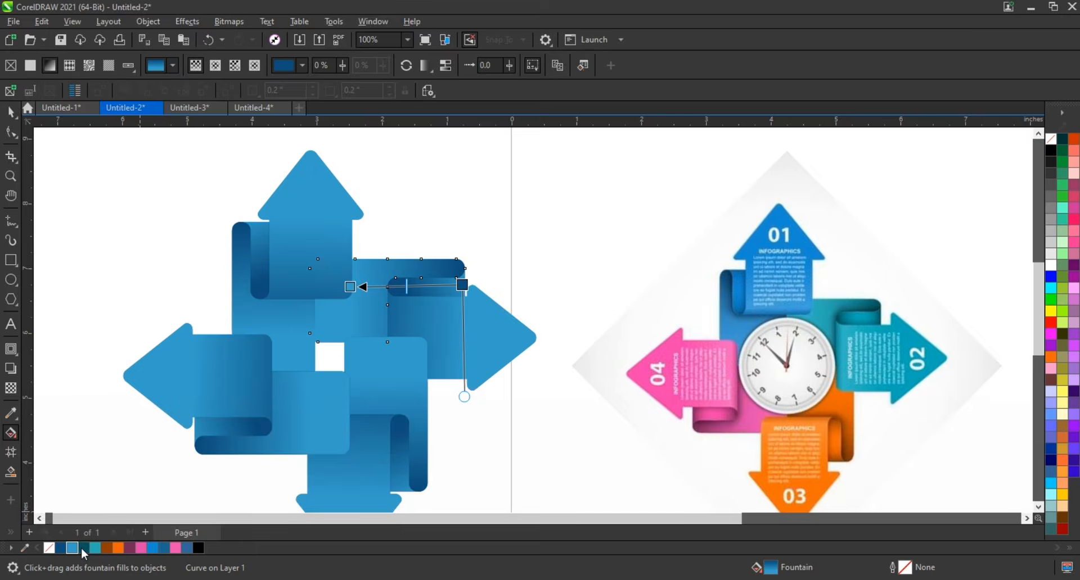
drag(463, 285, 462, 285)
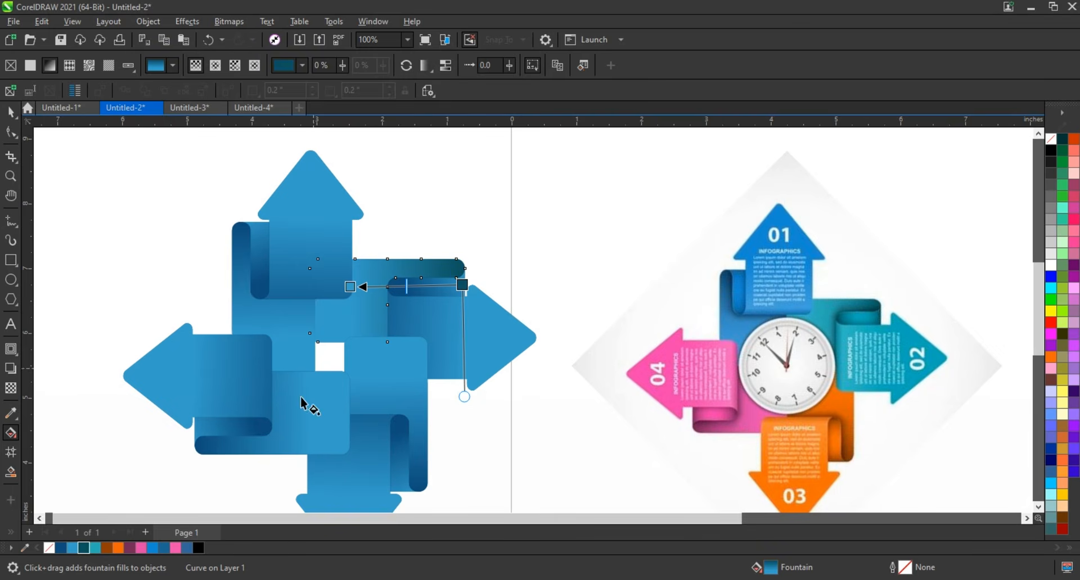
drag(97, 551, 350, 287)
Recolour the right-pointing arrow's front piece and small inner fold with the same dark teal to teal gradient
click(421, 322)
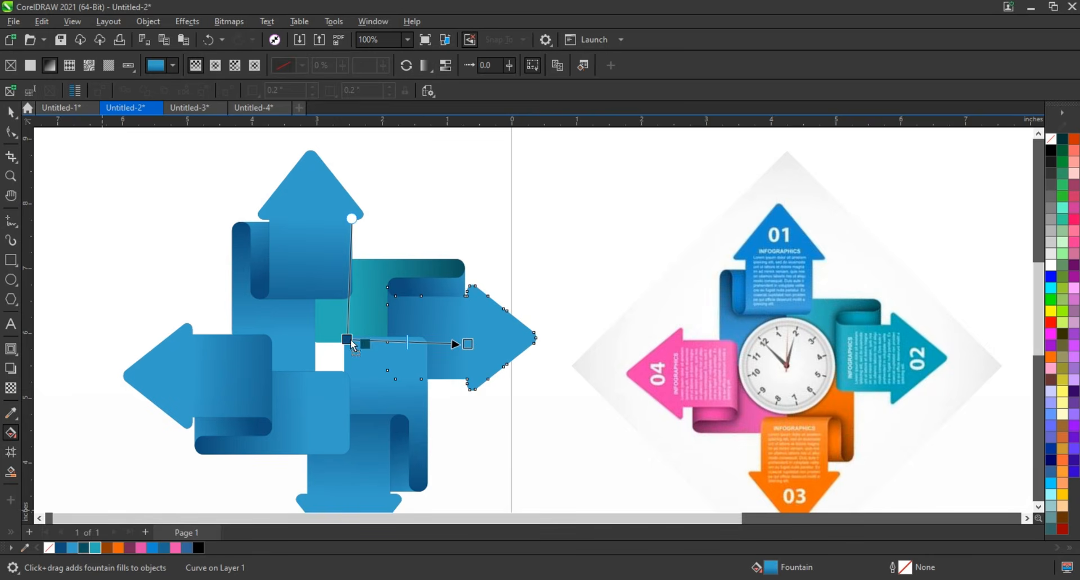
drag(350, 339, 350, 340)
drag(468, 343, 468, 343)
click(452, 288)
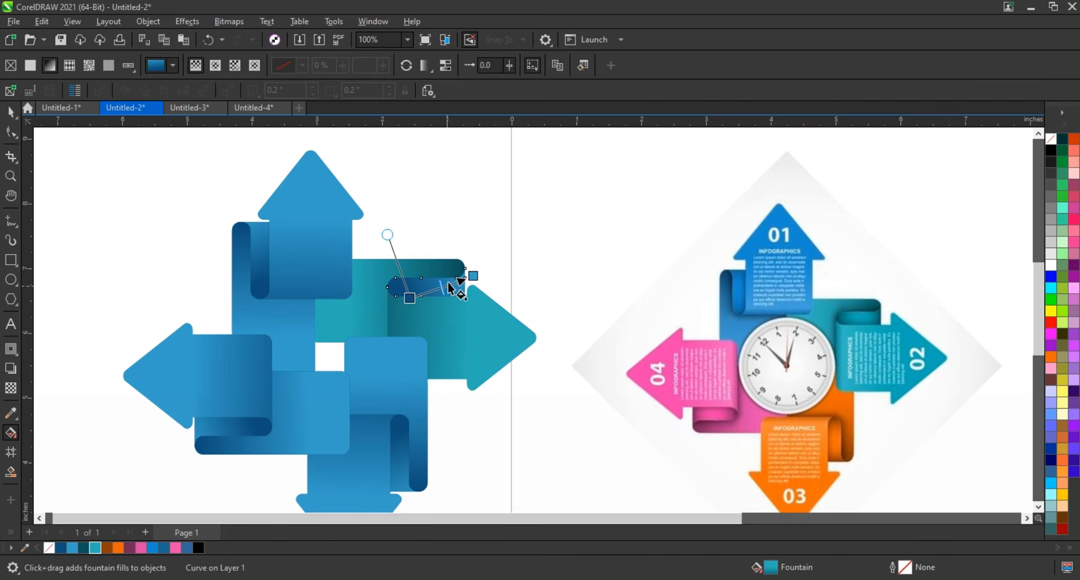
drag(83, 548, 409, 299)
click(18, 110)
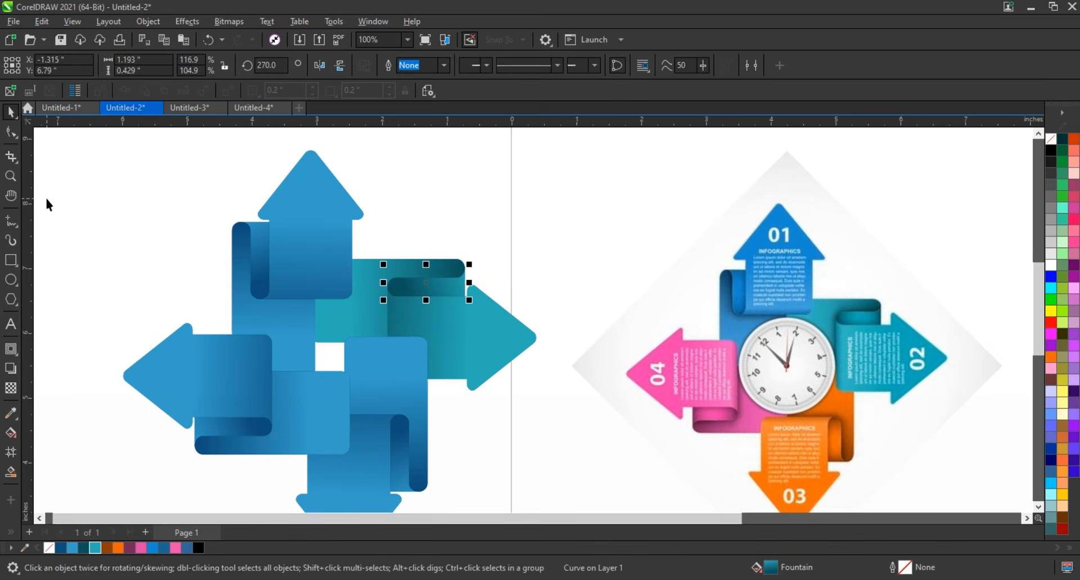
click(150, 228)
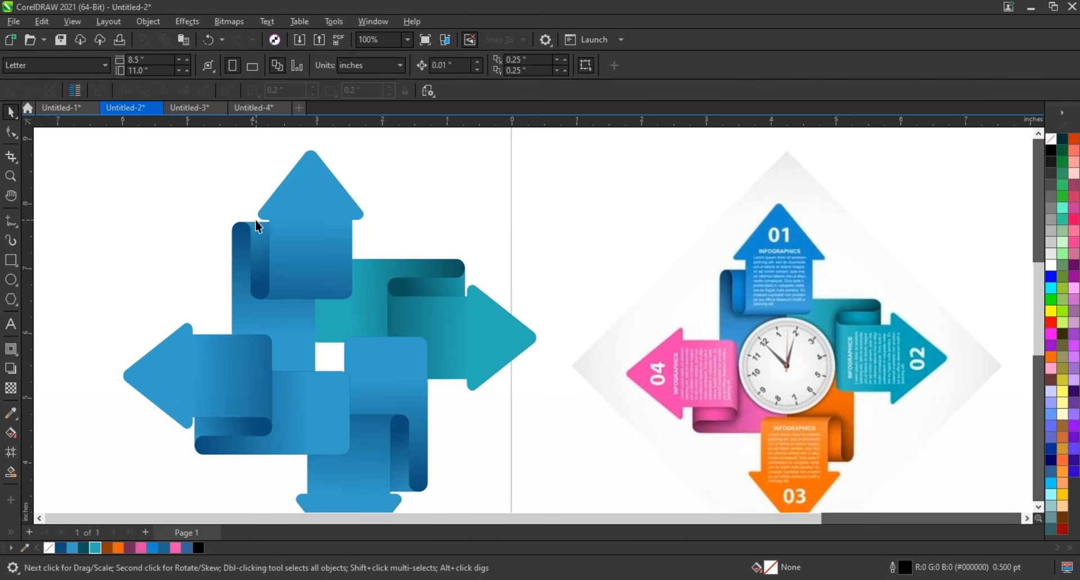
Recolour the downward arrow's back ribbon with a brown to orange fountain fill, keeping the brown end at the fold
scroll(258, 224, down, 1)
click(352, 338)
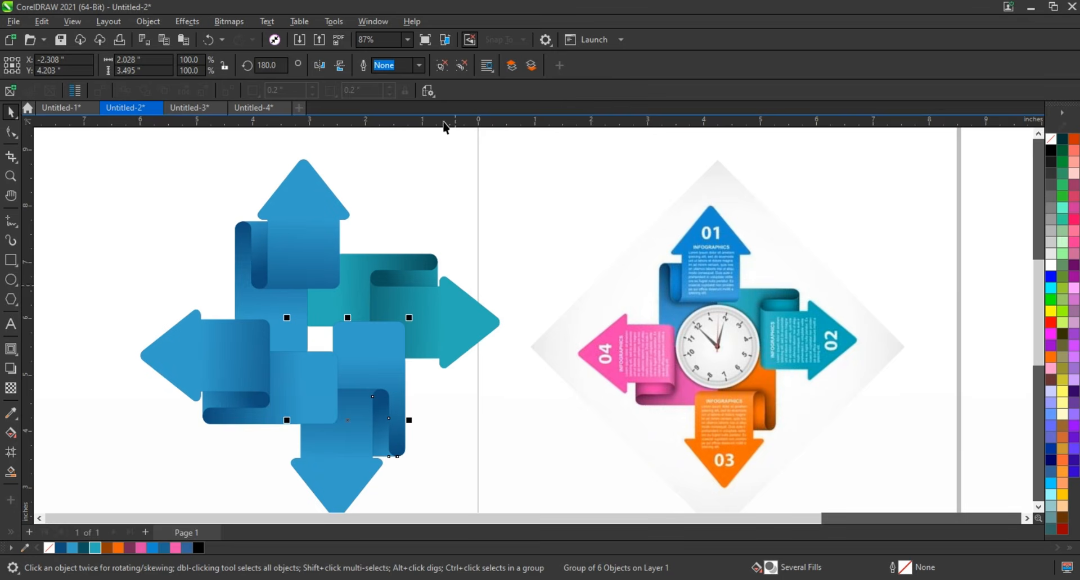
ctrl+click(386, 358)
key(g)
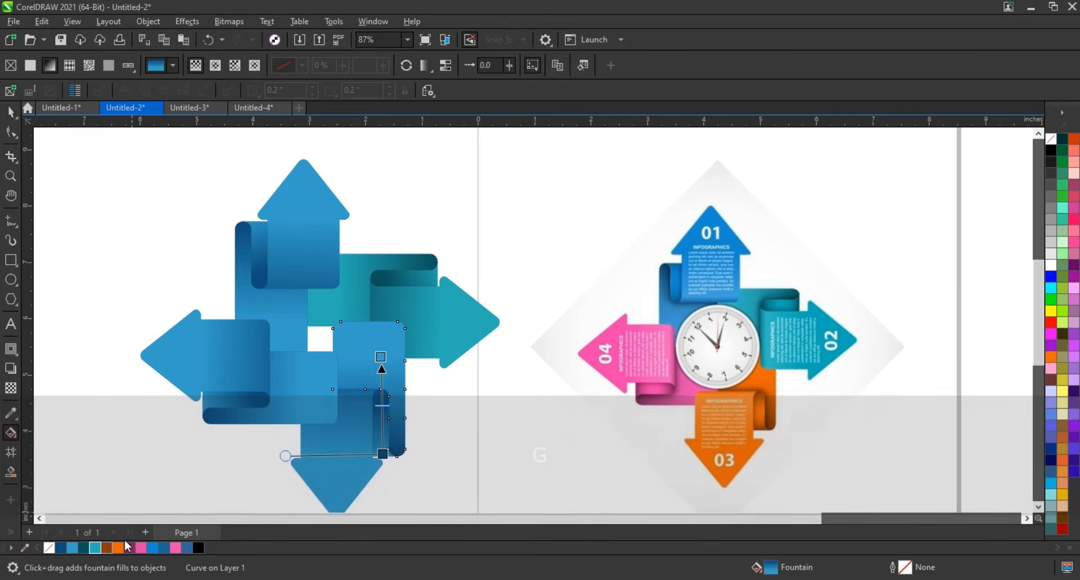
drag(386, 460, 384, 456)
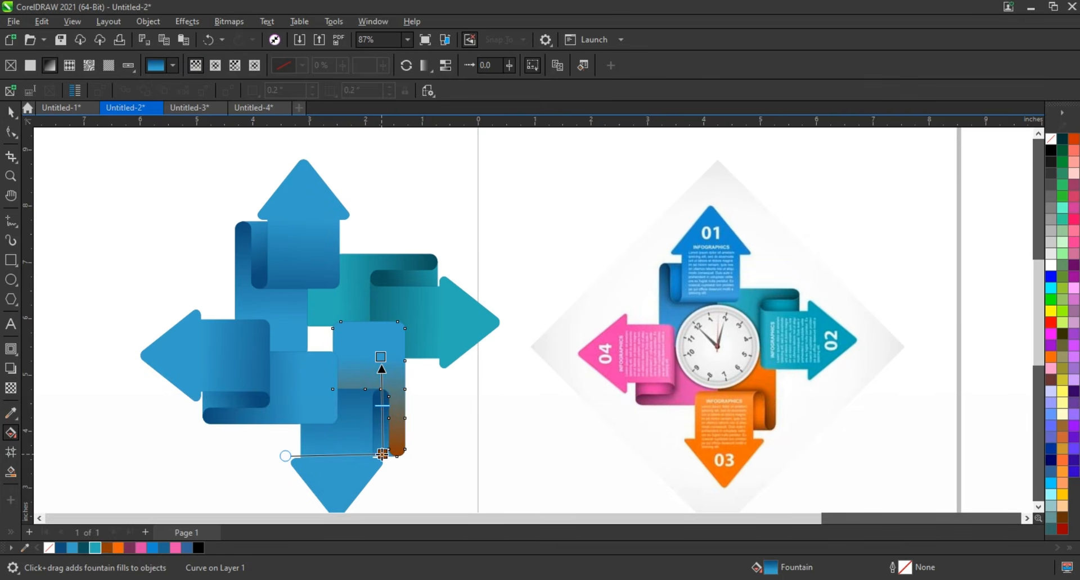
drag(122, 555, 383, 360)
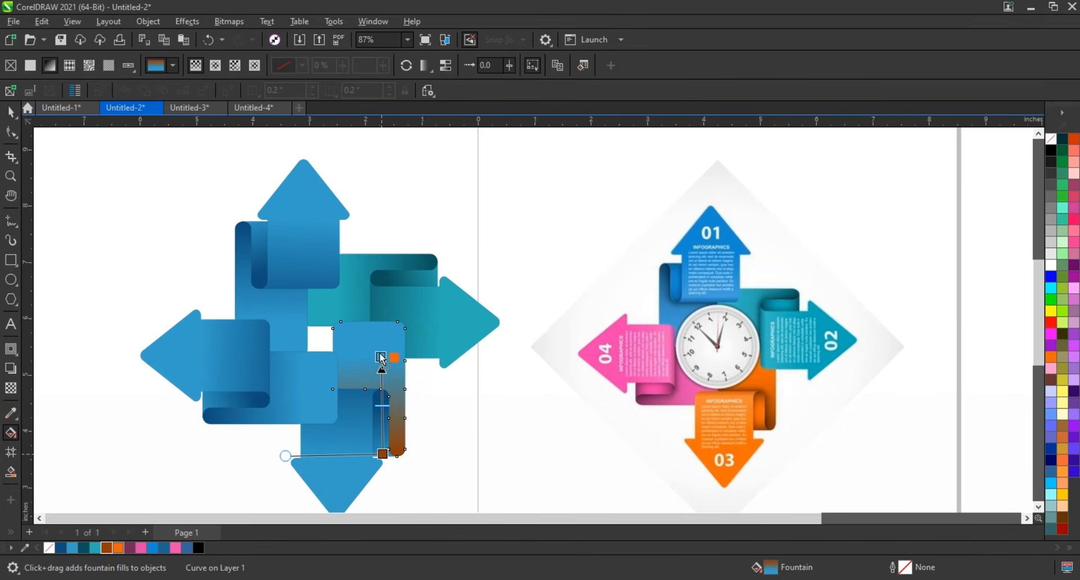
Apply the brown to orange gradient colours to the downward arrow's inner fold and front arrow piece
click(382, 437)
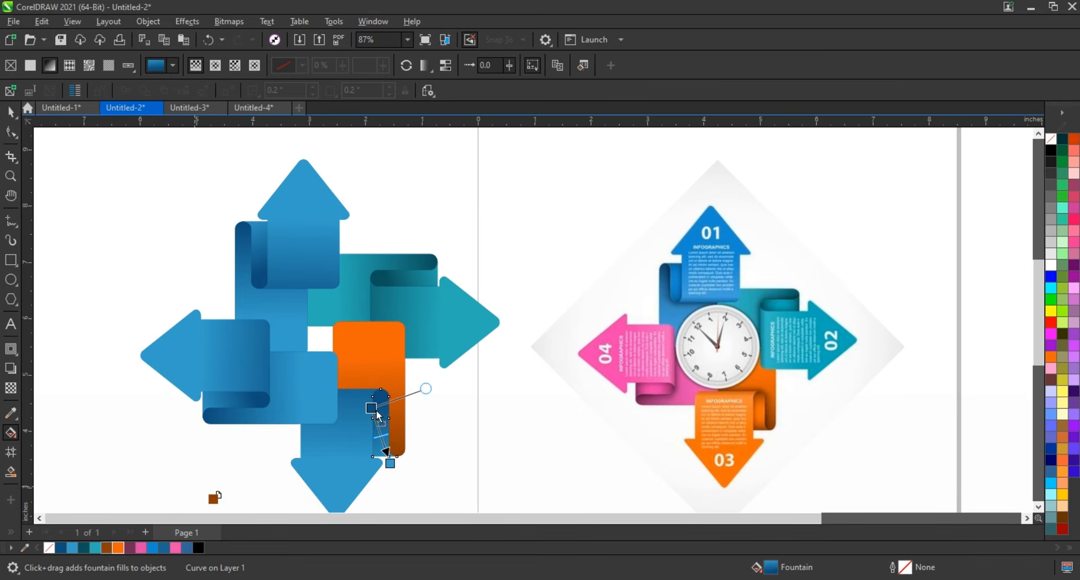
drag(217, 496, 371, 409)
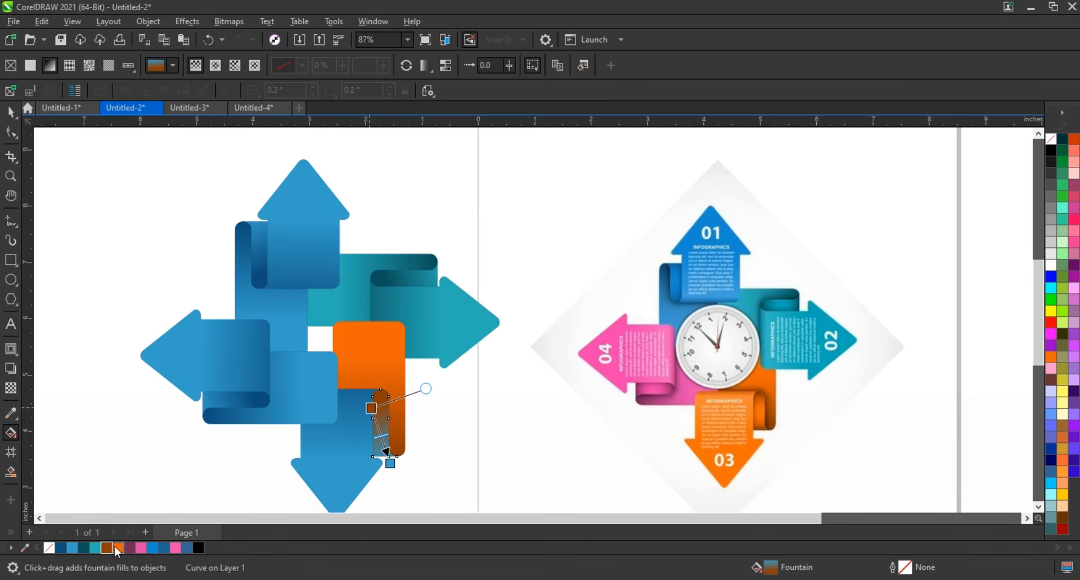
click(332, 493)
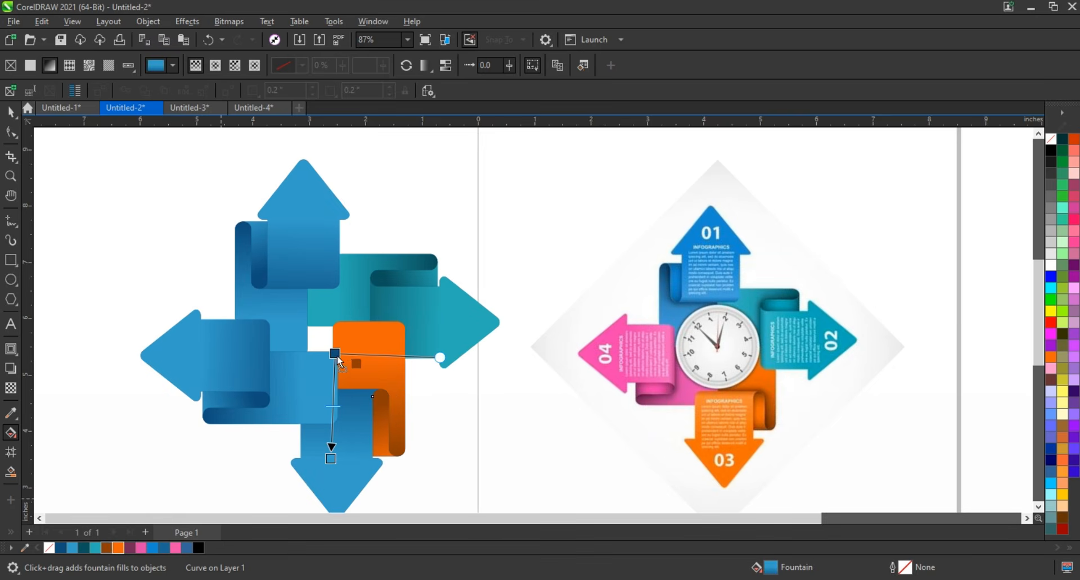
drag(338, 364, 335, 354)
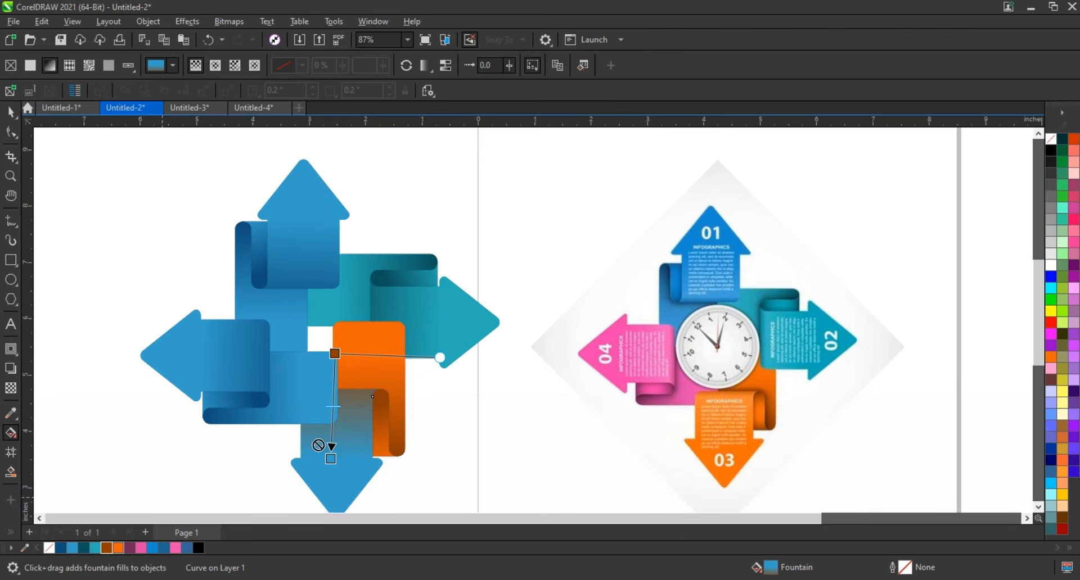
Recolour the left-pointing arrow's back ribbon with a dark plum to pink fountain fill, keeping the plum end at the fold
click(298, 393)
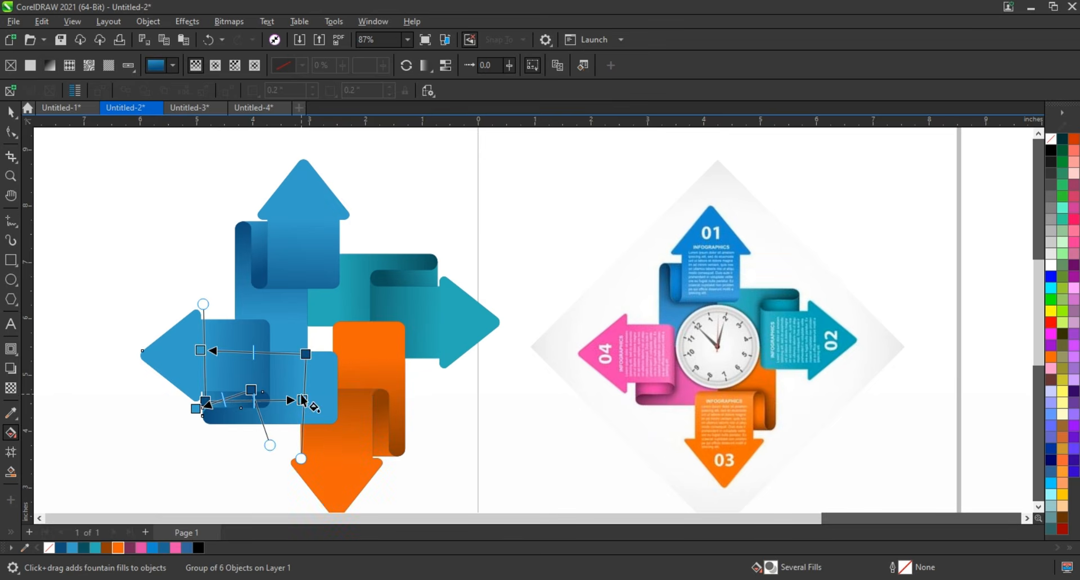
click(11, 121)
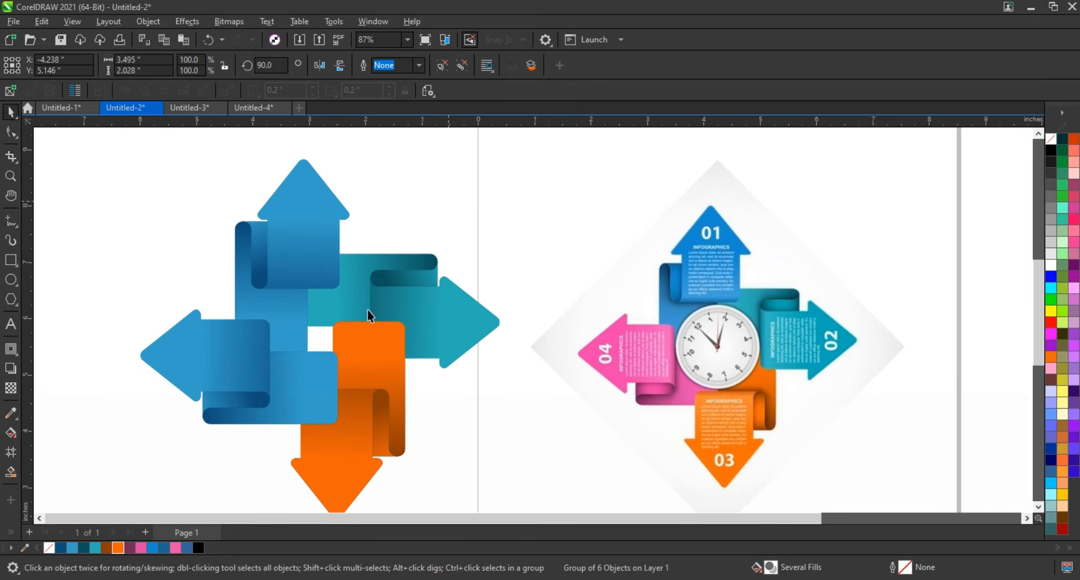
key(Escape)
ctrl+click(316, 384)
key(g)
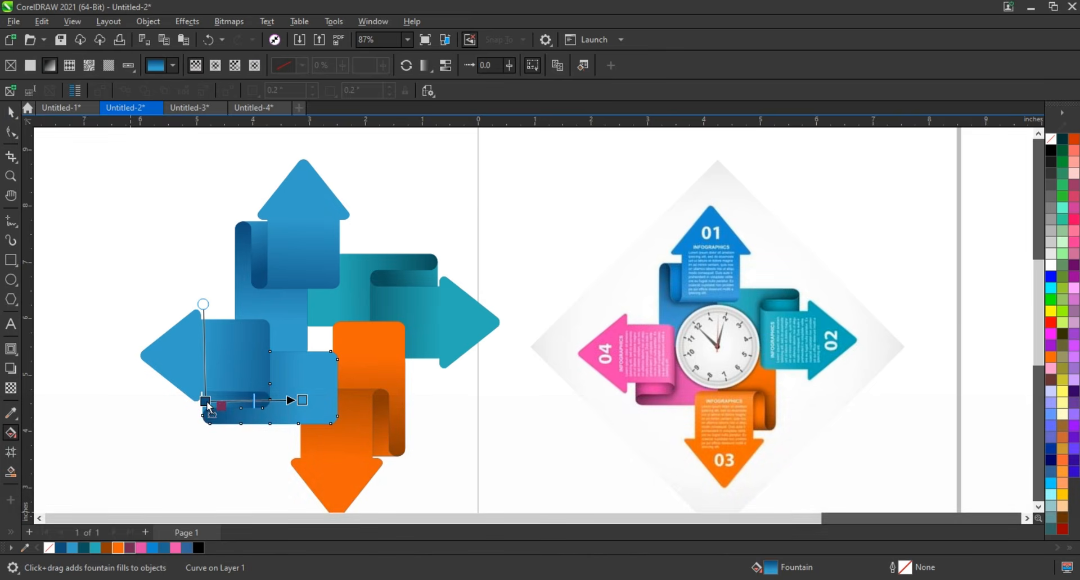
click(142, 548)
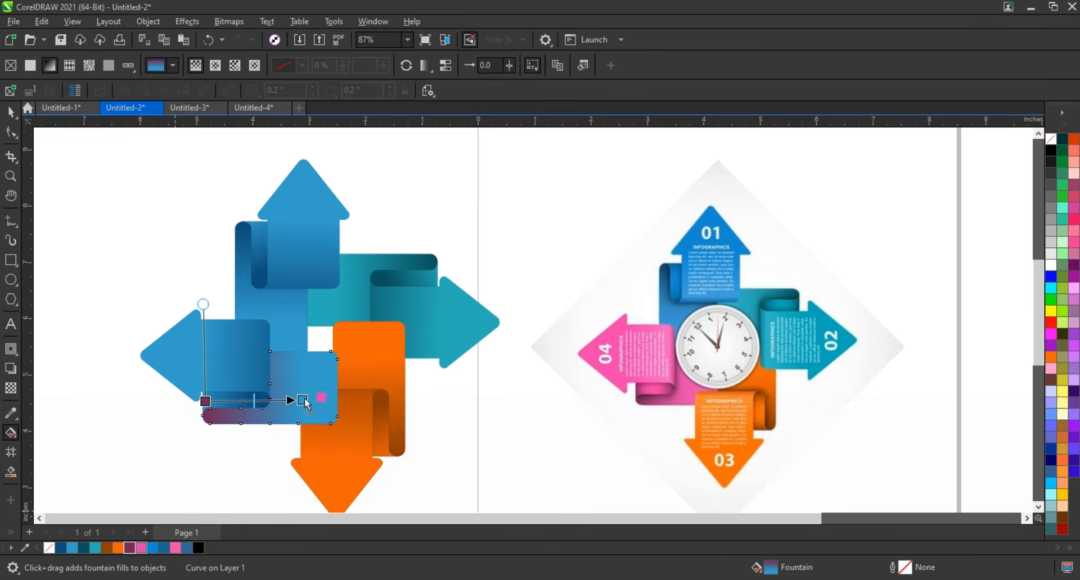
Recolour the left-pointing arrow's front piece with the dark plum to pink gradient and select its inner fold
click(242, 363)
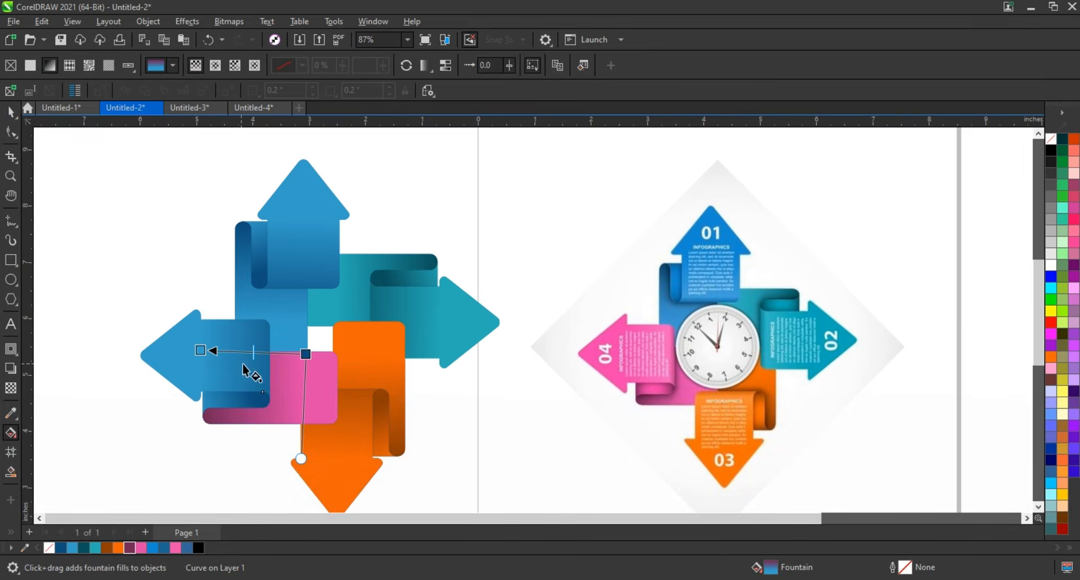
click(130, 548)
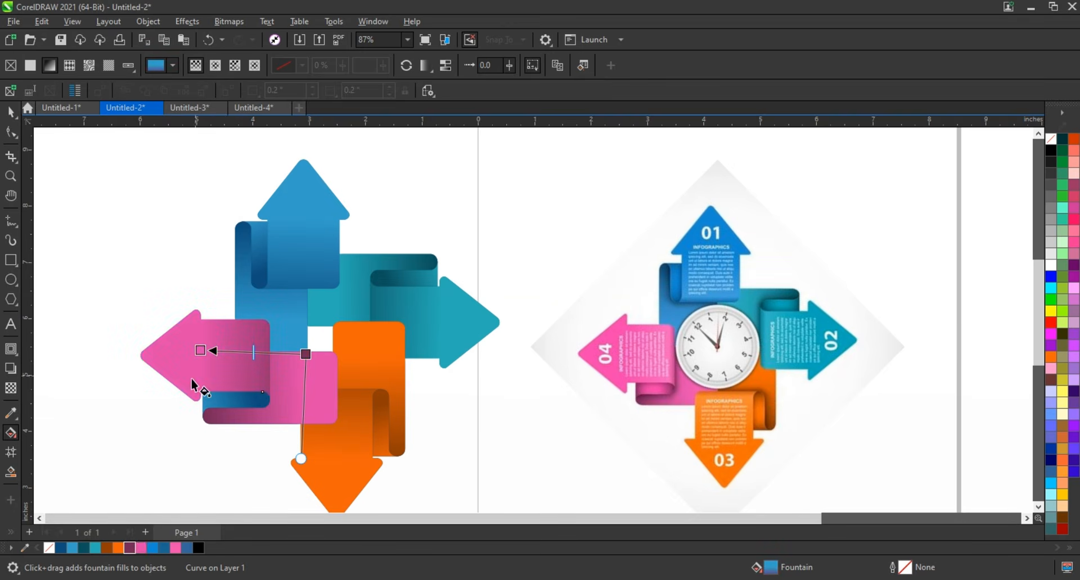
click(240, 400)
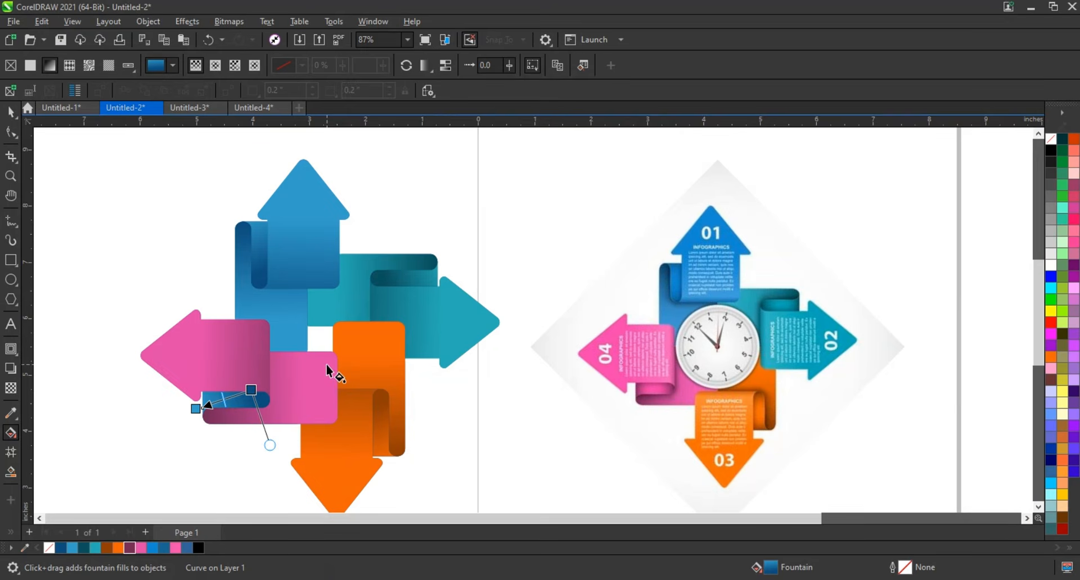